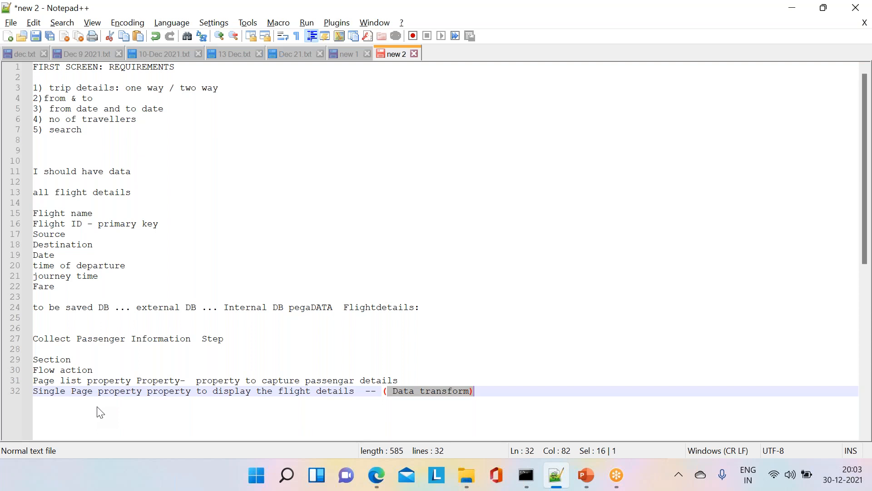
Review the Collect Passenger Information notes, covering the section, flow action, page properties and data transform.
drag(44, 339, 208, 340)
click(255, 347)
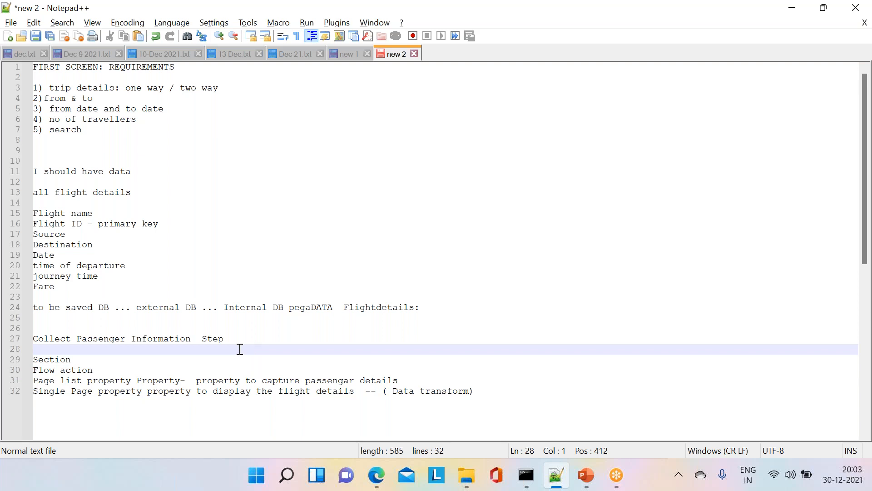
mouse_move(39, 363)
mouse_down()
mouse_move(84, 360)
mouse_move(34, 349)
mouse_up()
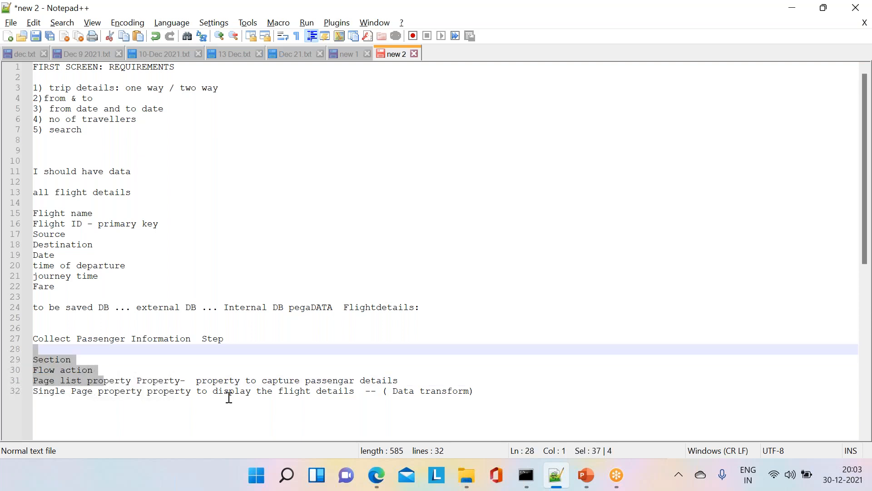
click(407, 375)
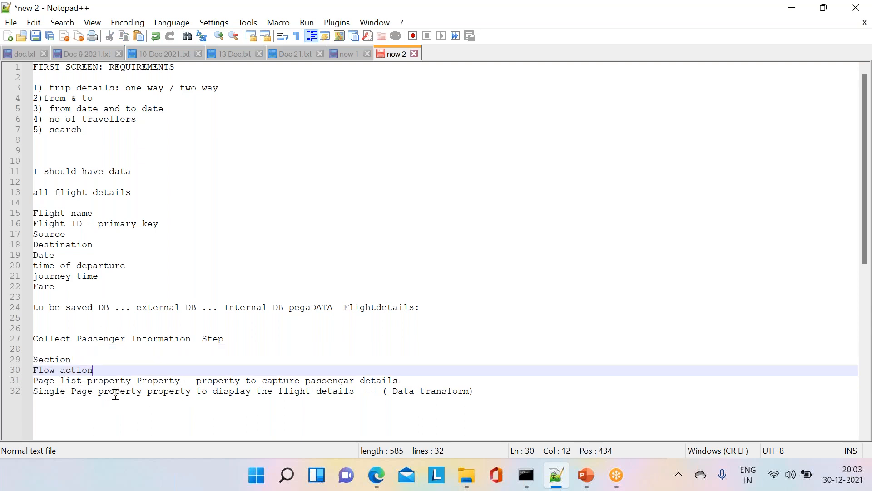
drag(474, 390, 44, 352)
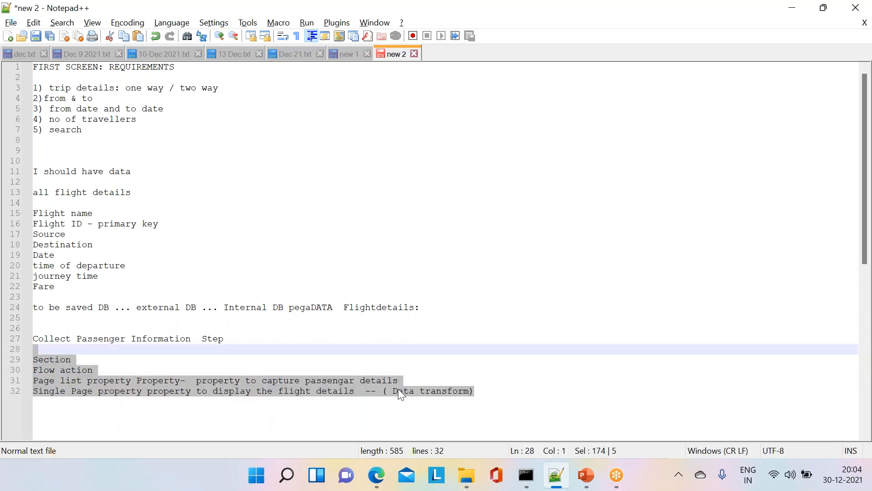
drag(398, 389, 476, 390)
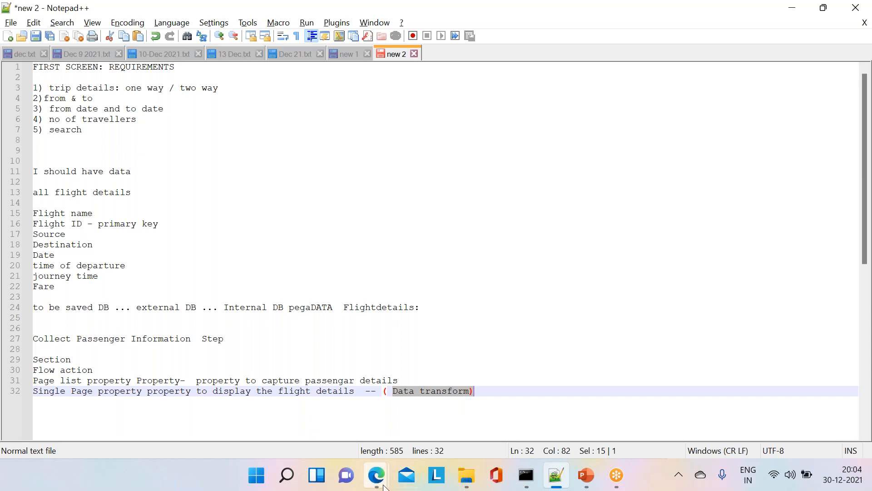
Switch to Pega Dev Studio in the browser and create a new Book your Trip case.
mouse_move(376, 475)
click(304, 440)
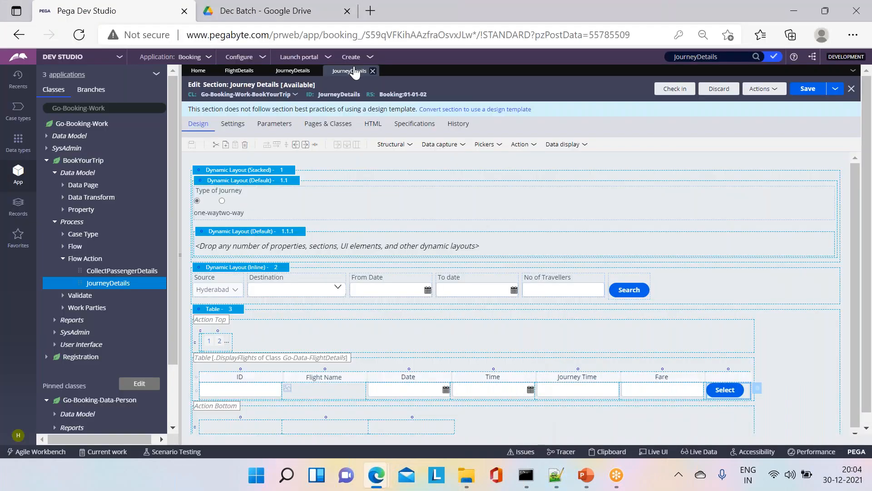
click(360, 57)
mouse_move(422, 69)
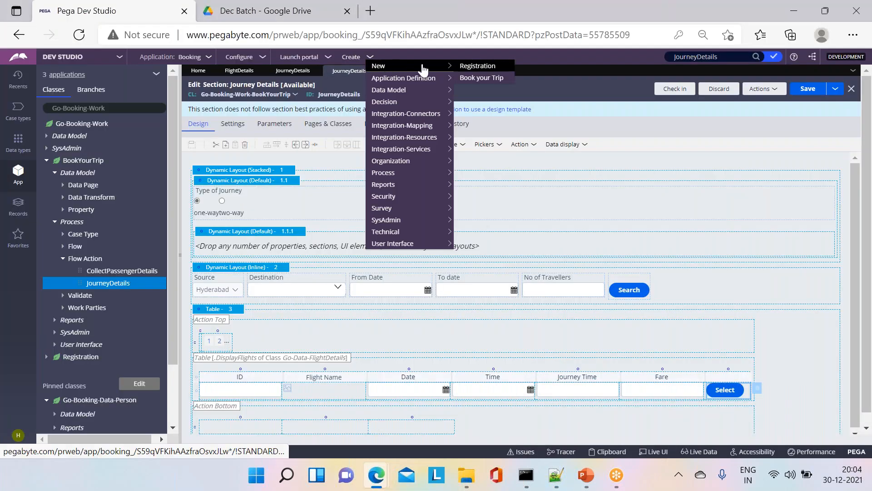
click(475, 79)
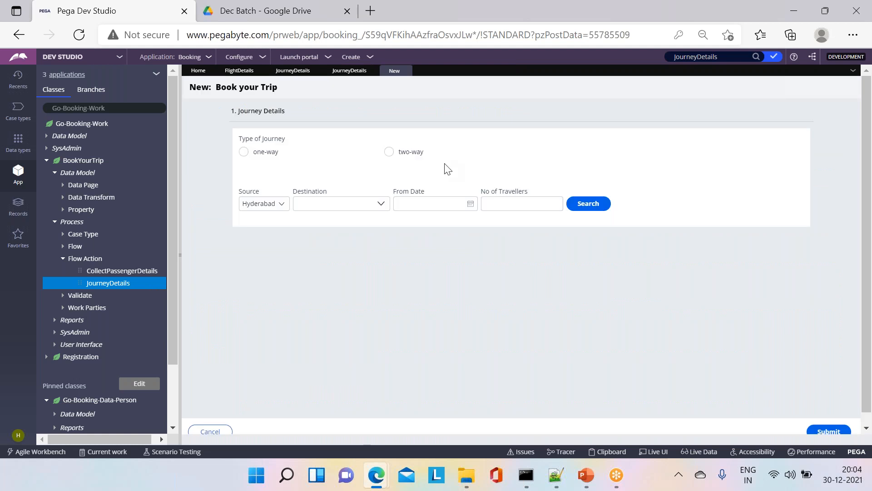
Search flights from Hyderabad to Chennai with a From Date of 12/31/2021.
click(377, 205)
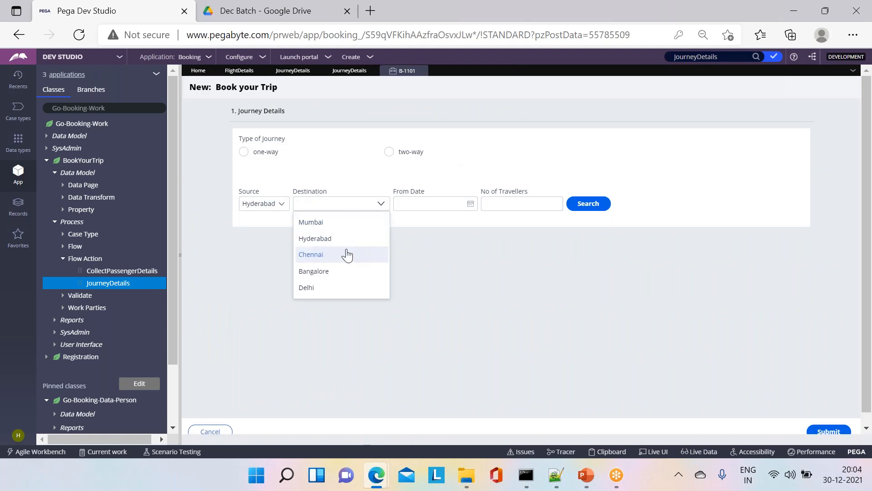
click(341, 255)
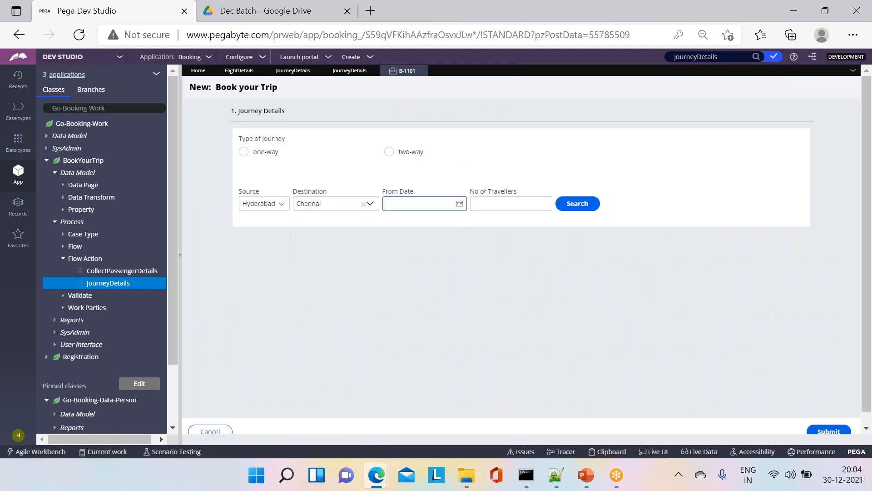
click(460, 207)
click(459, 205)
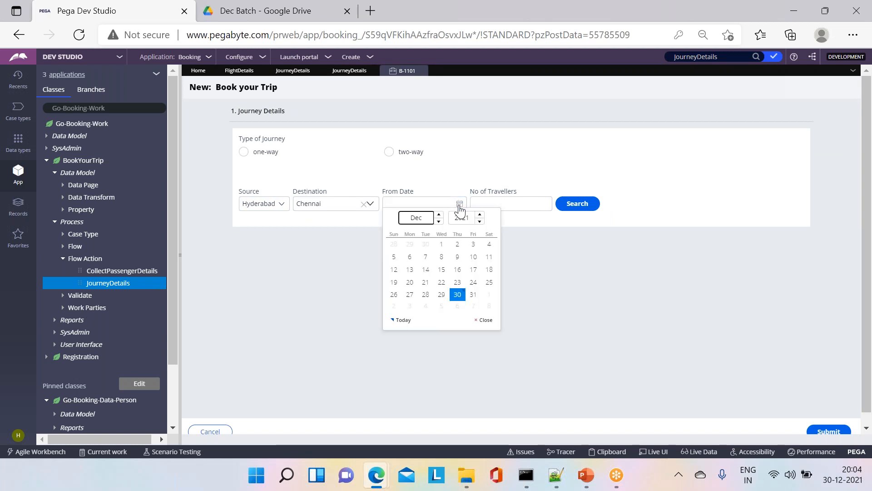
click(473, 297)
click(577, 204)
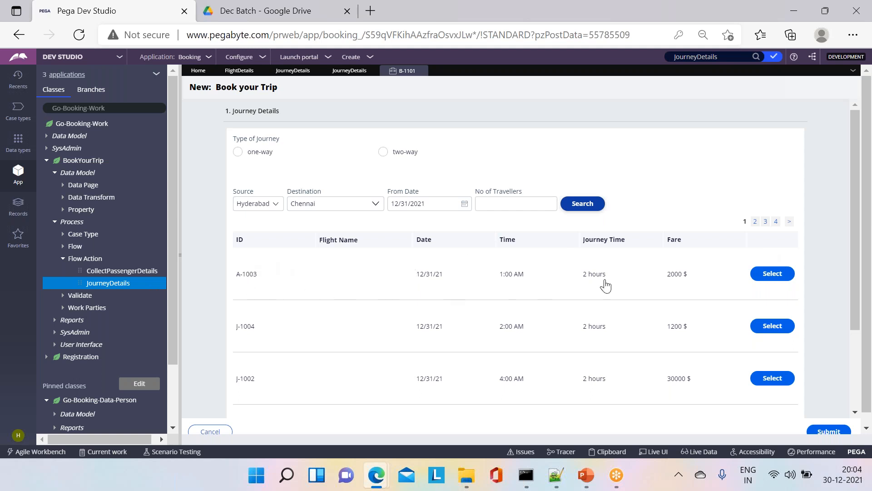
Select flight A-1003, submit the Journey Details screen and inspect the Flight Details fields on the passenger screen.
click(775, 282)
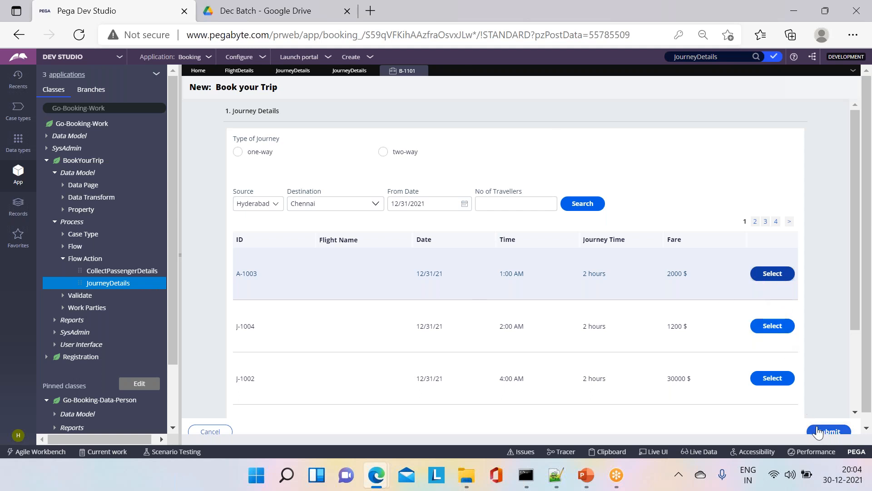
click(818, 431)
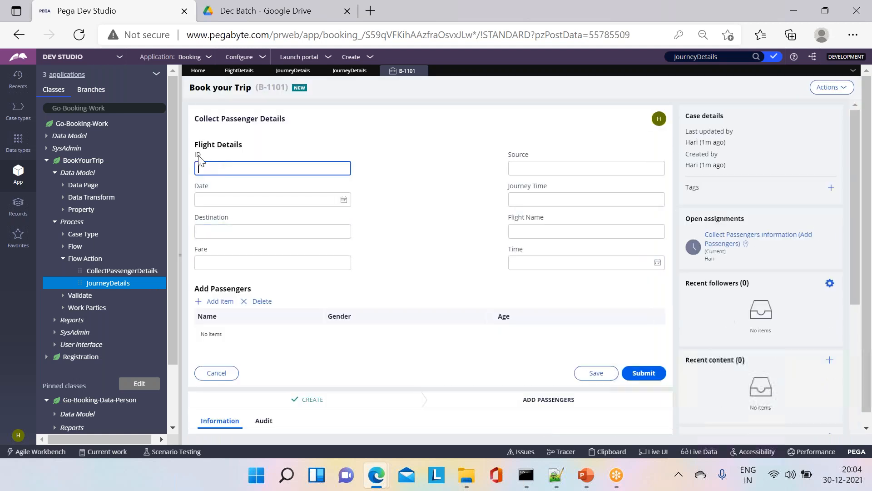
drag(194, 140, 488, 258)
click(488, 258)
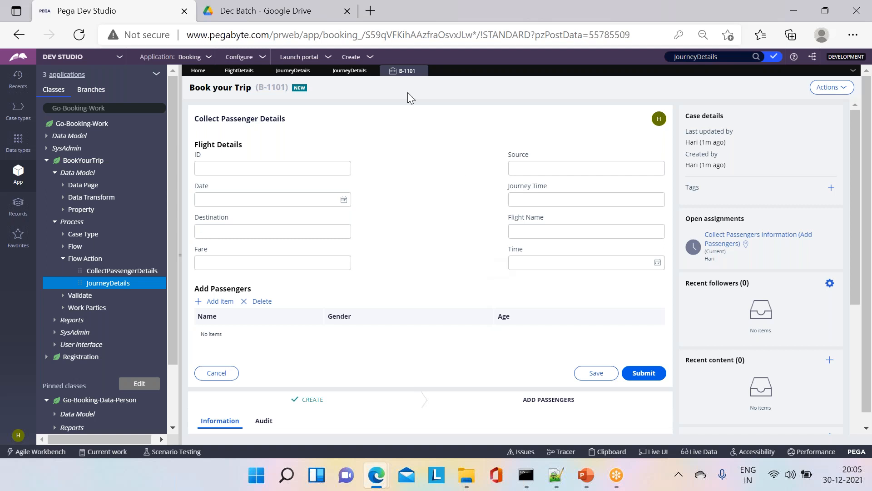
Create another Book your Trip case.
click(370, 56)
mouse_move(436, 66)
click(472, 79)
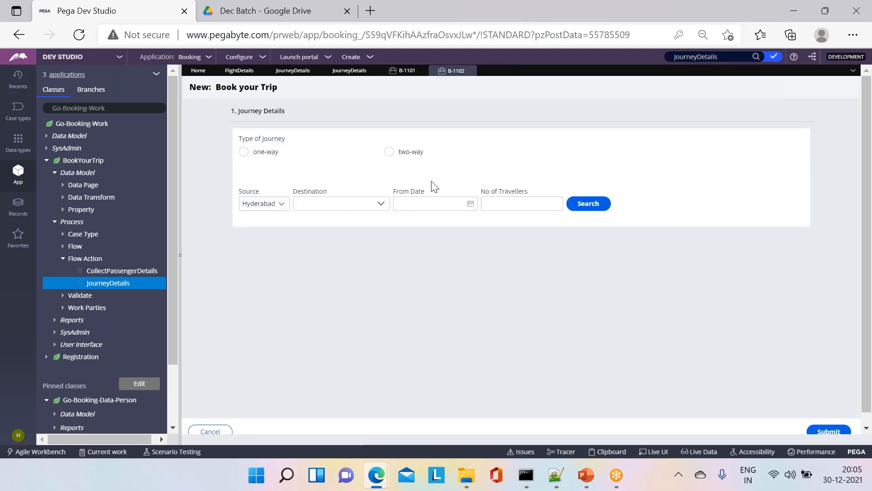
In the new case, search flights to Chennai for 12/31/2021 and select flight A-1003.
click(382, 204)
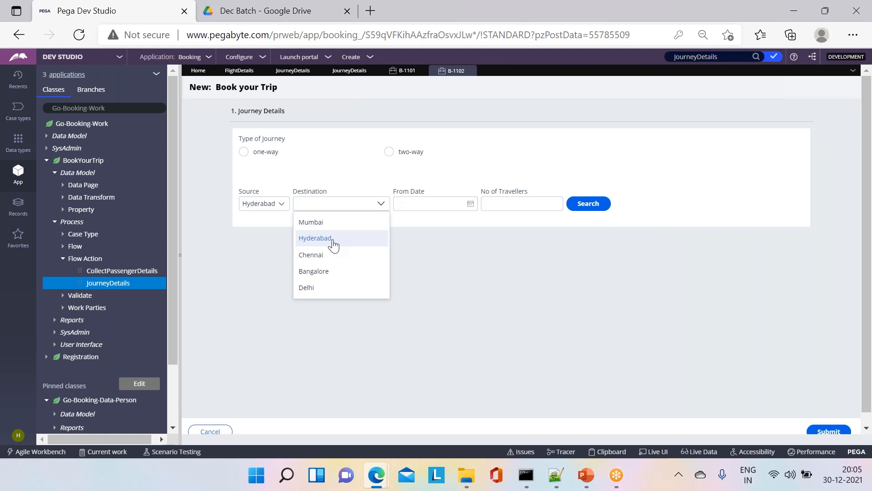
click(322, 255)
click(459, 204)
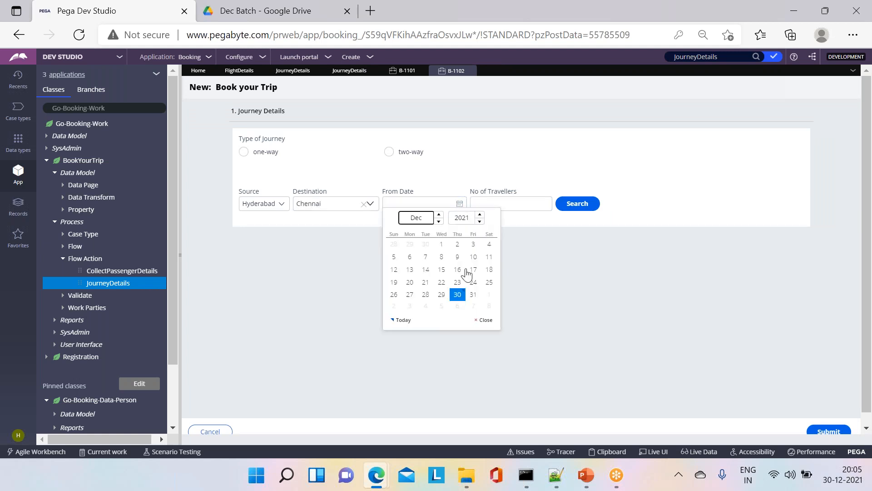
click(473, 294)
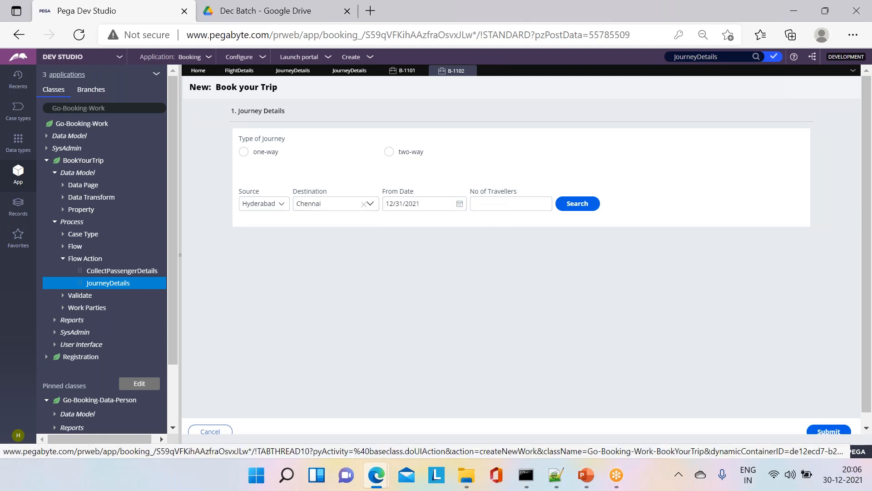
click(576, 208)
click(774, 275)
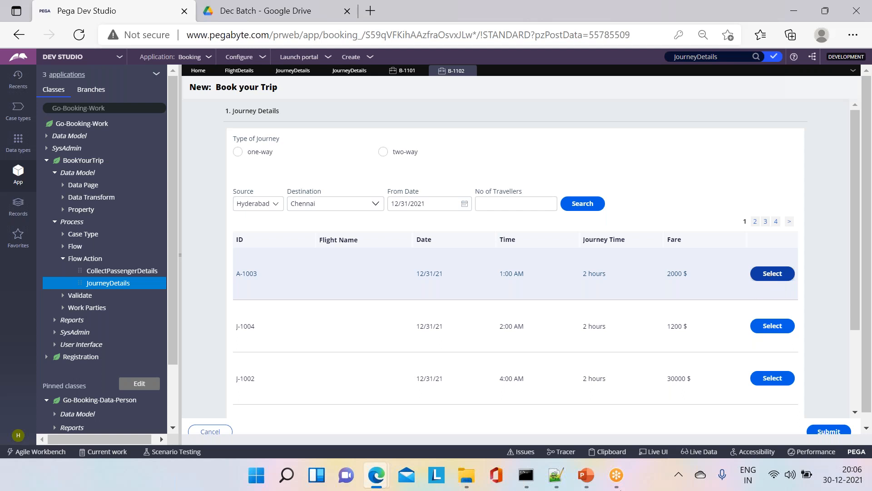
Switch back to the Notepad++ notes and add a block of blank lines after the data transform line.
click(561, 484)
click(485, 389)
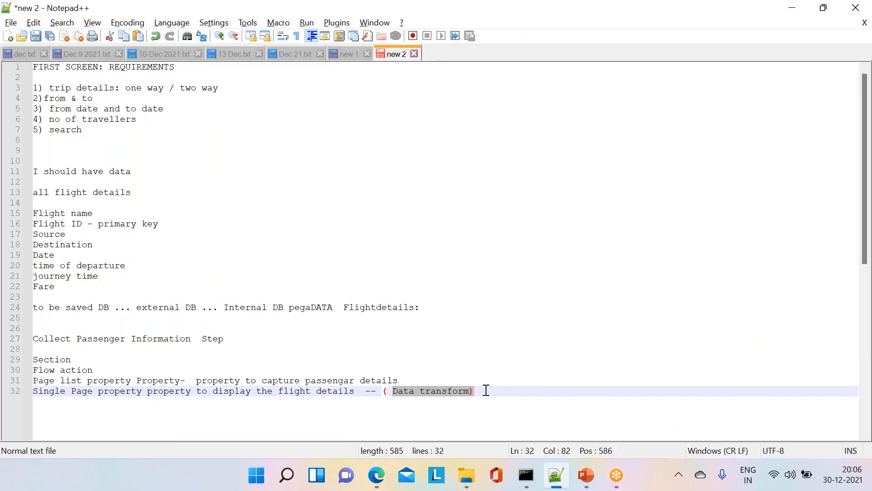
key(Return)
key(Return)
key(Return)
key(Return)
key(Return)
key(Return)
key(Return)
key(Return)
key(Return)
key(Return)
key(Return)
key(Return)
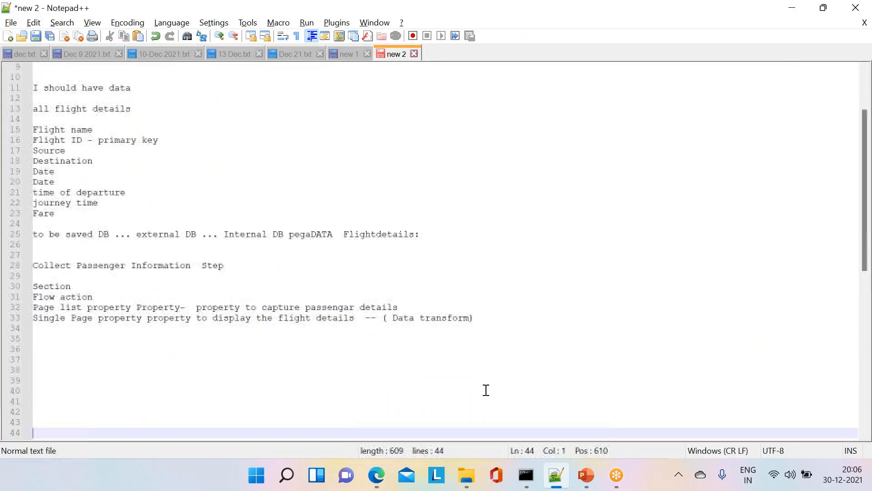
Write the note "1) On click- the first screen should close" on line 34, one blank line below the data transform note.
click(53, 331)
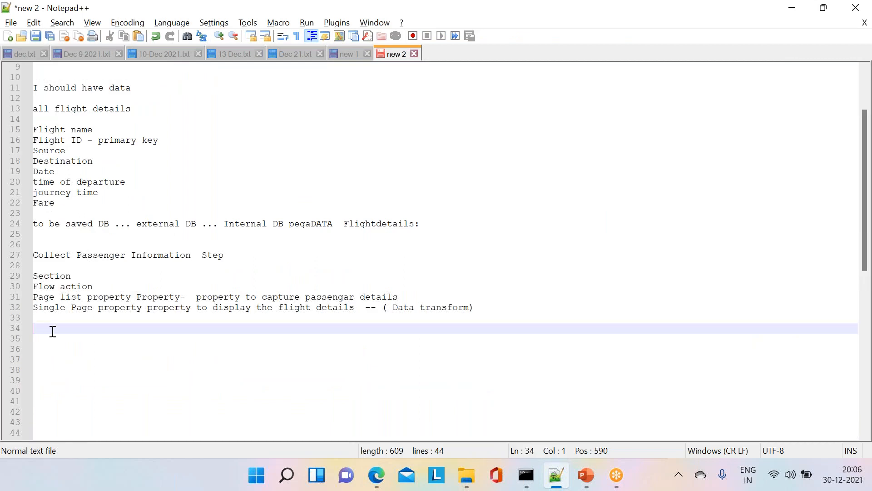
text(1) O)
key(Caps_Lock)
text(n click)
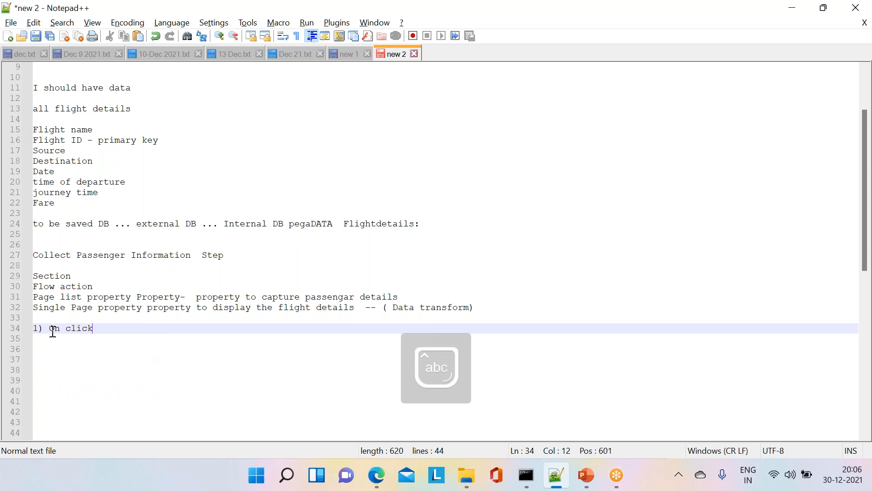
text( sl)
key(BackSpace)
key(BackSpace)
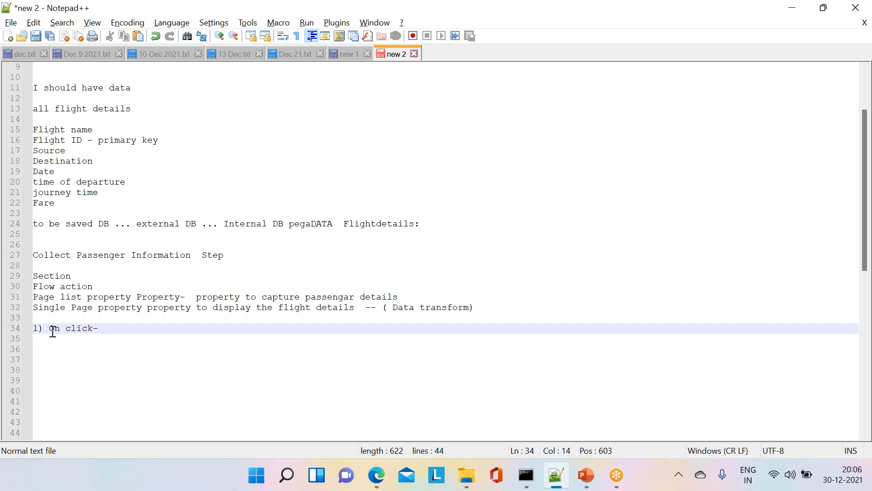
text(the first screen sh)
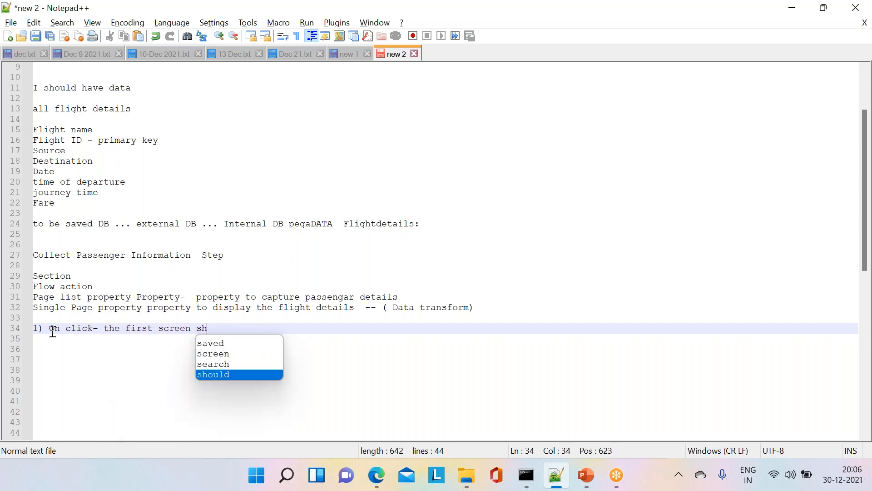
text(ould close)
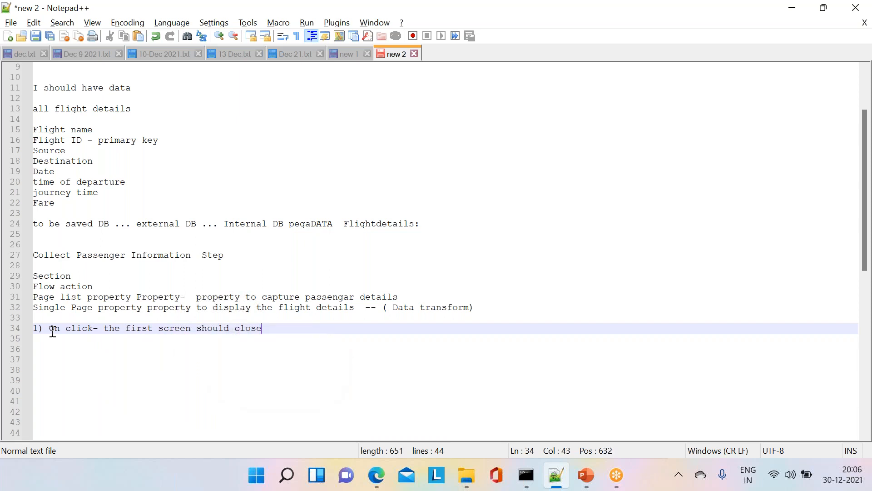
Add the note "2) In the second screen, selected flight should be copied" on the next line, and review both new notes.
key(Return)
text(2) )
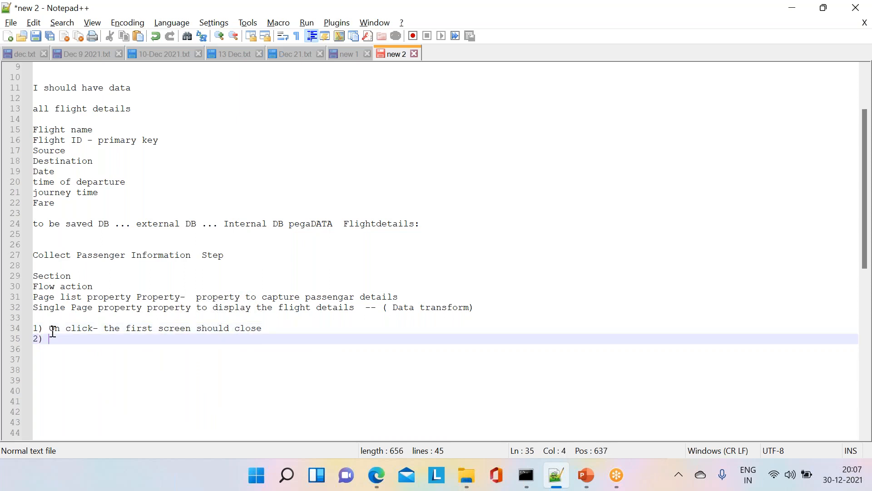
text(In the sec)
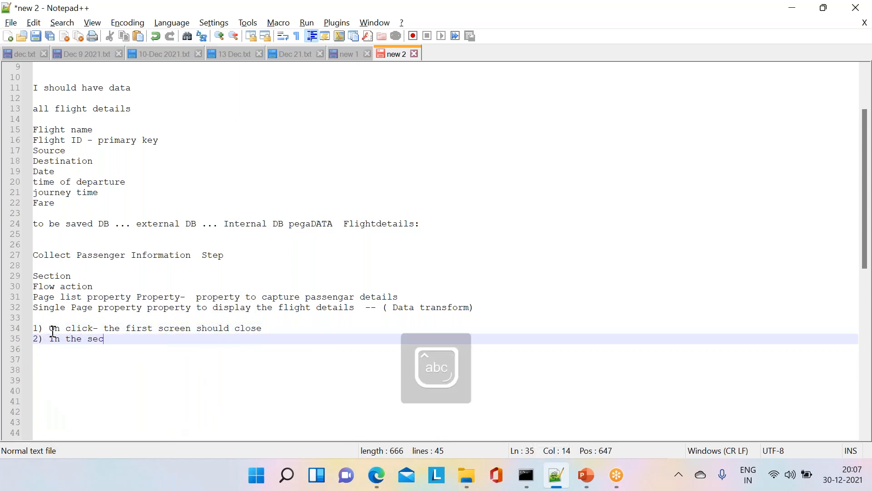
text(ond screen)
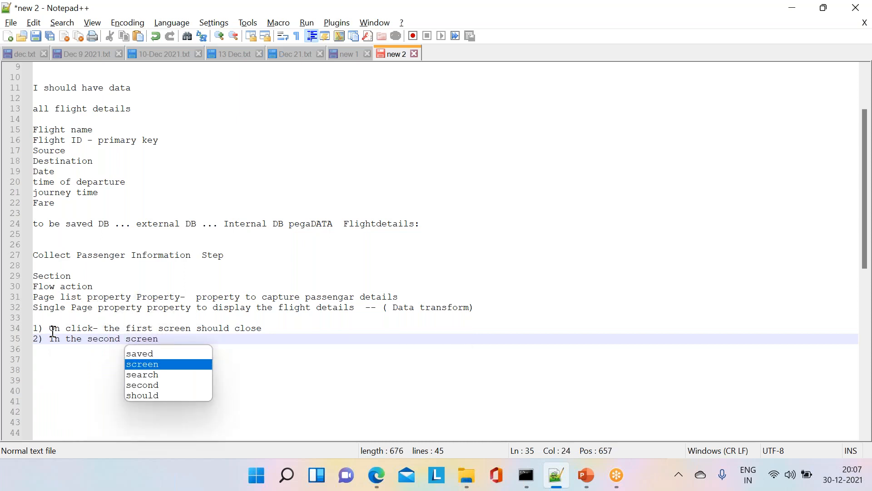
text(, selected )
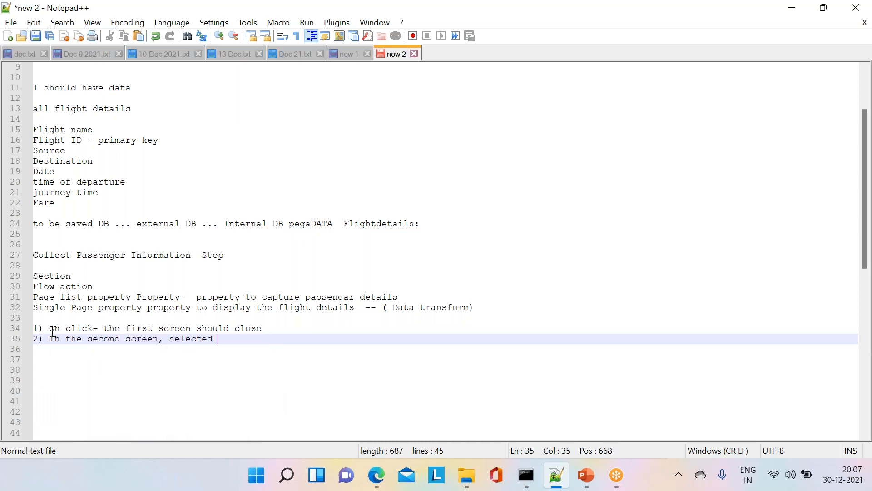
text(flight sh)
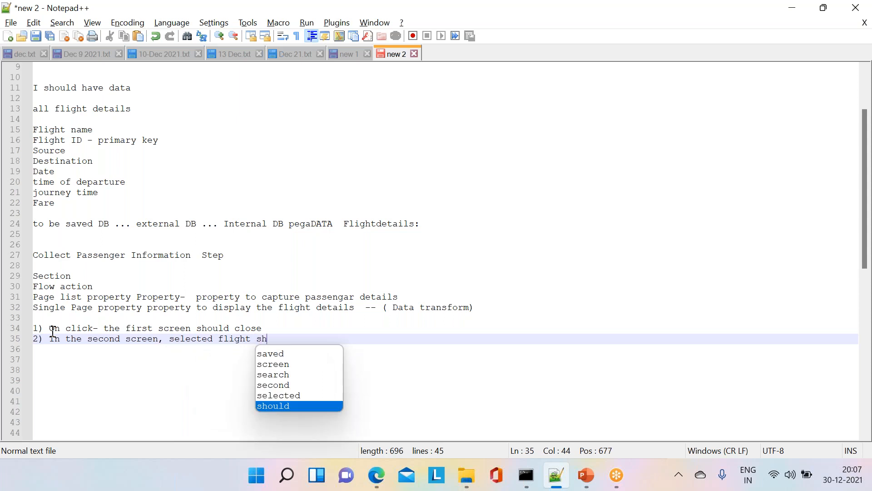
text(ould be copied)
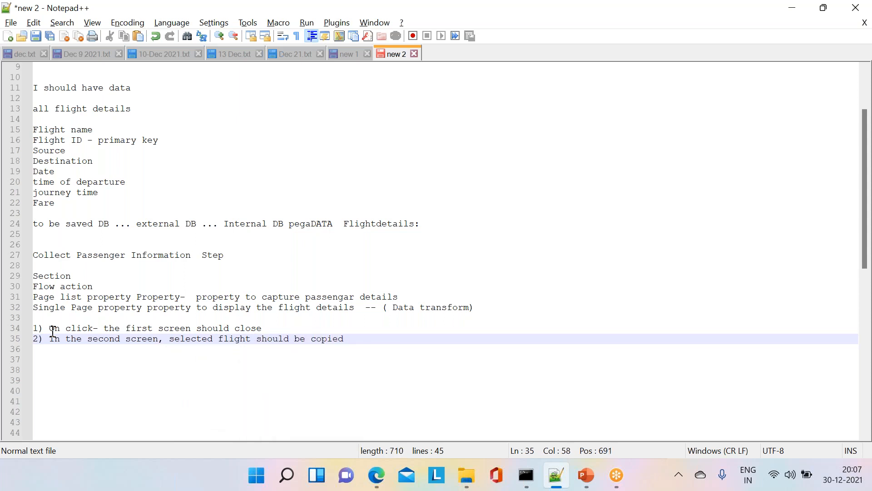
drag(352, 336, 34, 318)
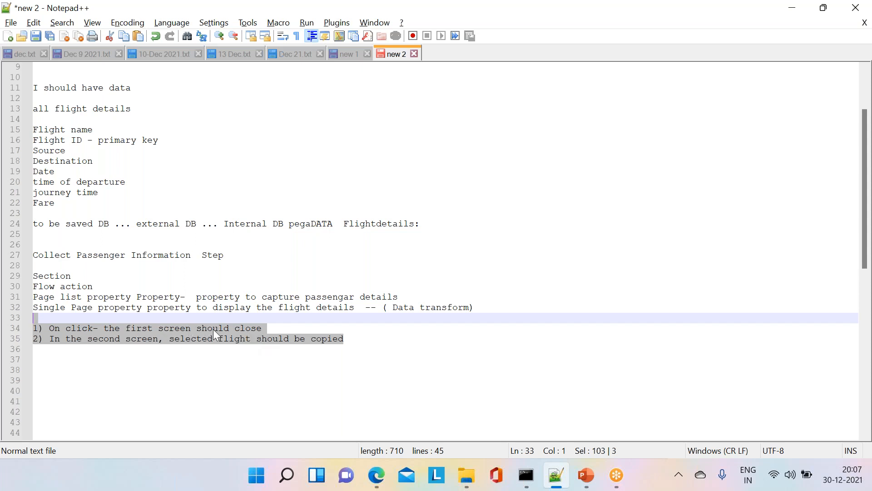
click(265, 323)
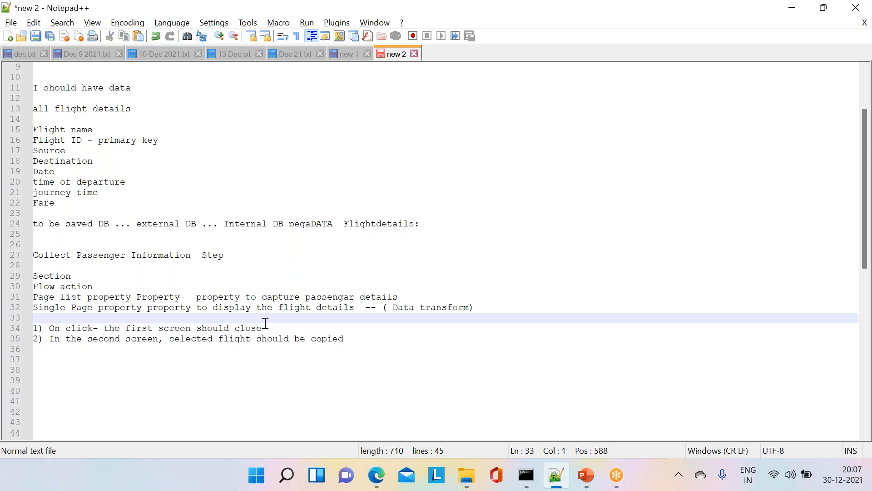
Extend the first note on line 34 with "move to the next screen" and highlight the note's full sentence.
click(261, 330)
text(move )
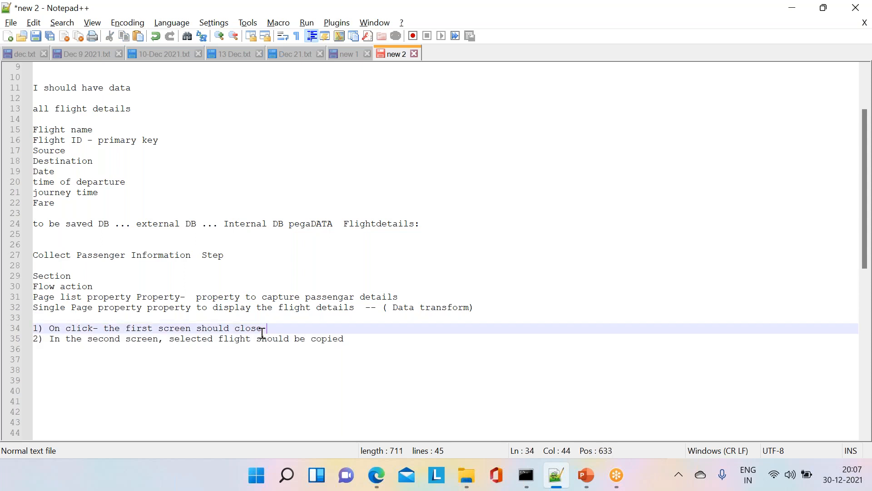
text(to the next)
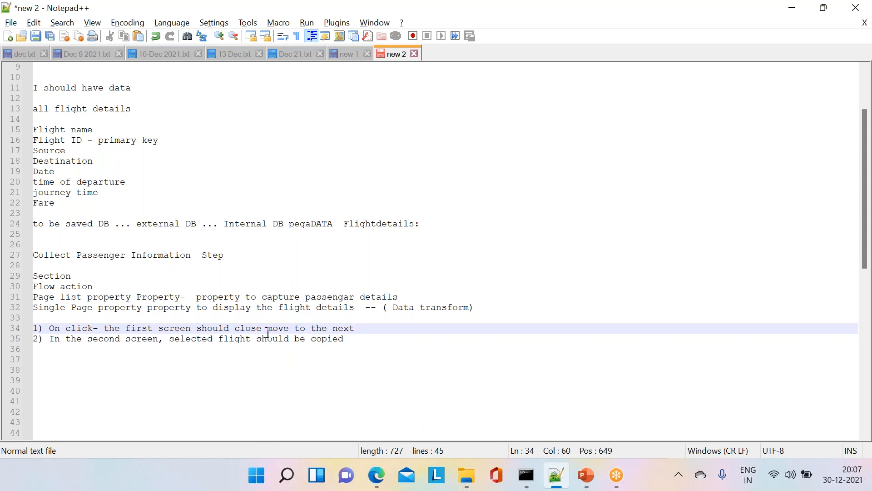
text(  screen)
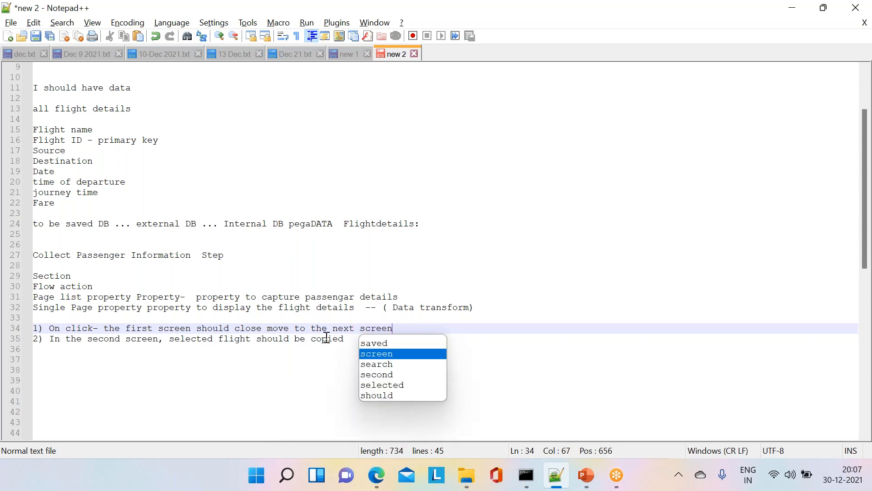
click(178, 402)
drag(53, 327, 404, 328)
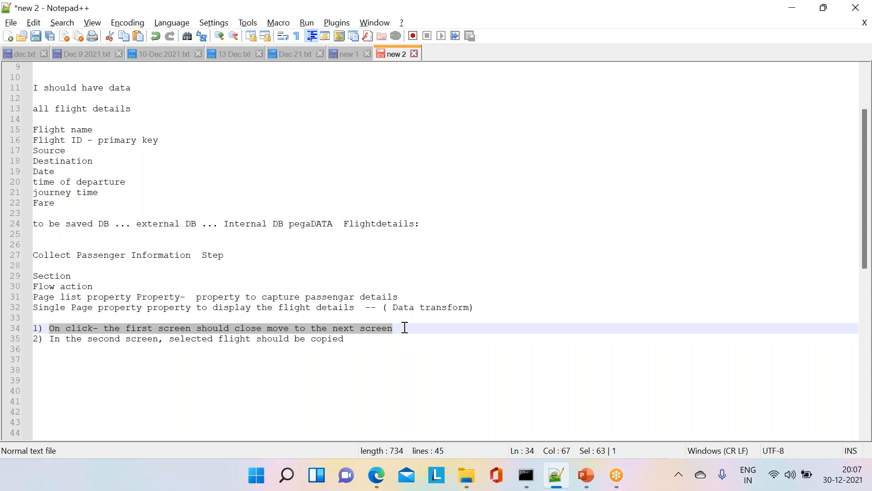
Switch to Pega Dev Studio and open the action settings of the flight table's Select button in the Journey Details section.
key(alt+Tab)
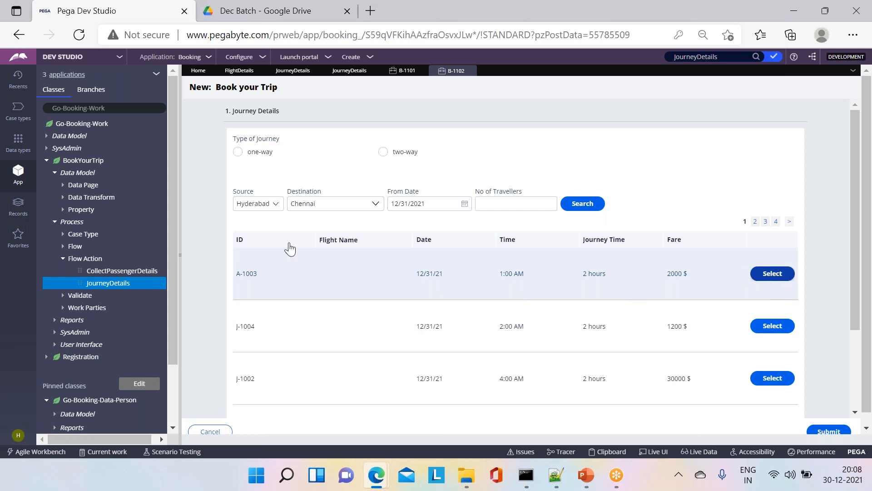
click(289, 73)
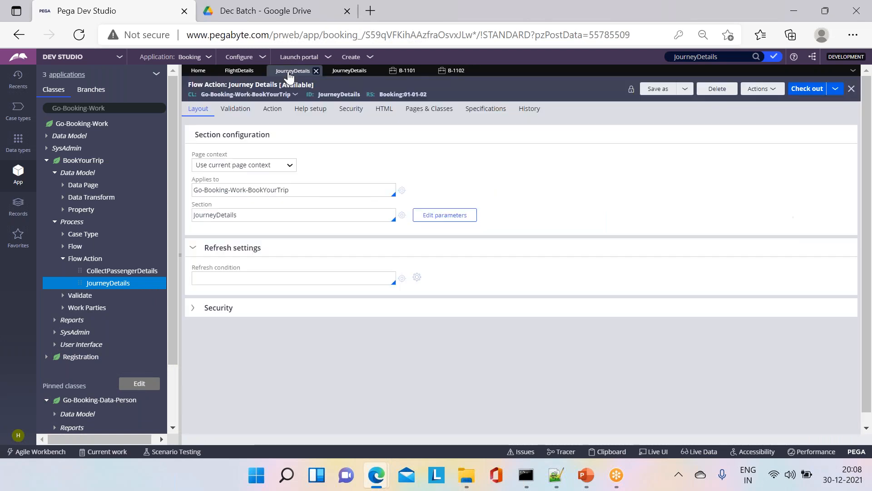
click(326, 71)
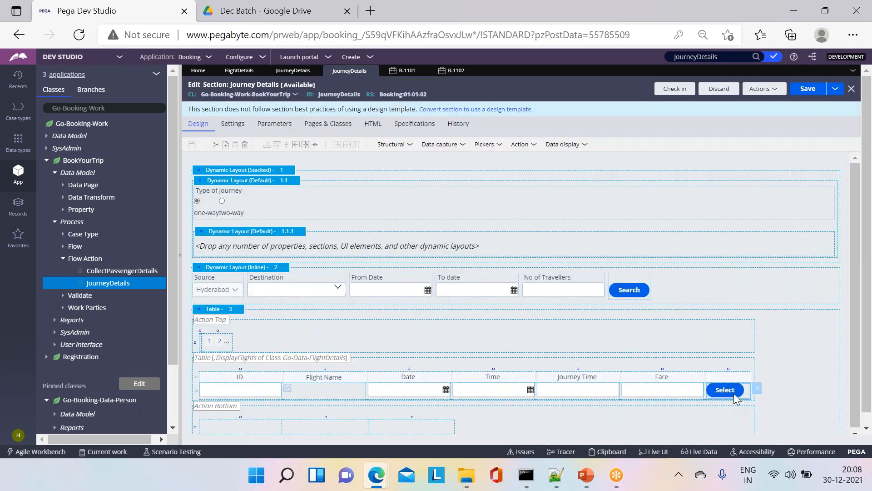
click(757, 390)
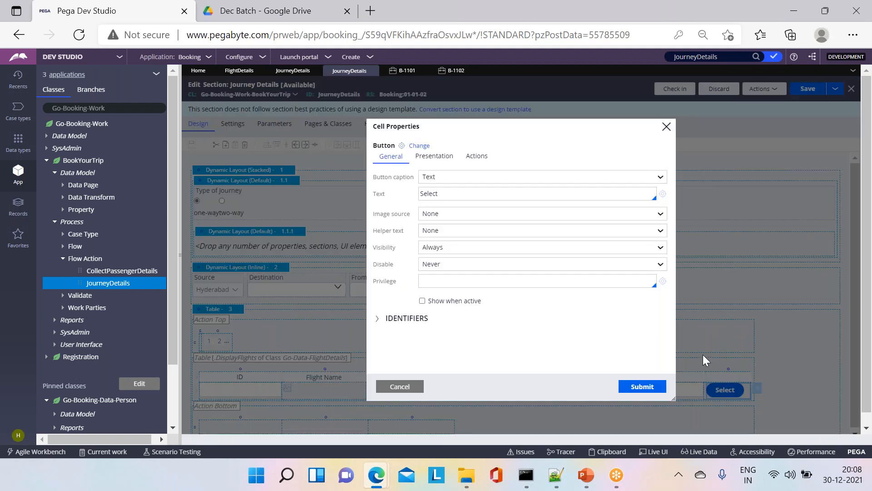
click(470, 167)
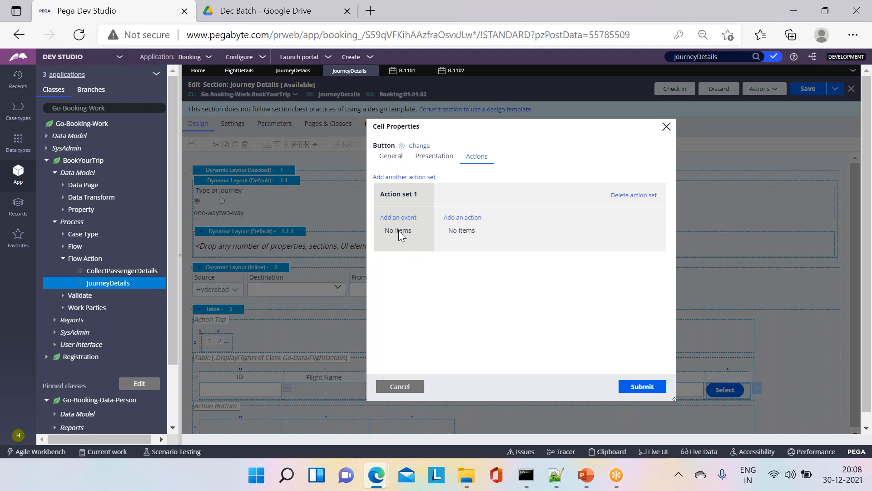
Add a Click event to the Select button's action set and enlarge the browser zoom to 75%.
click(622, 30)
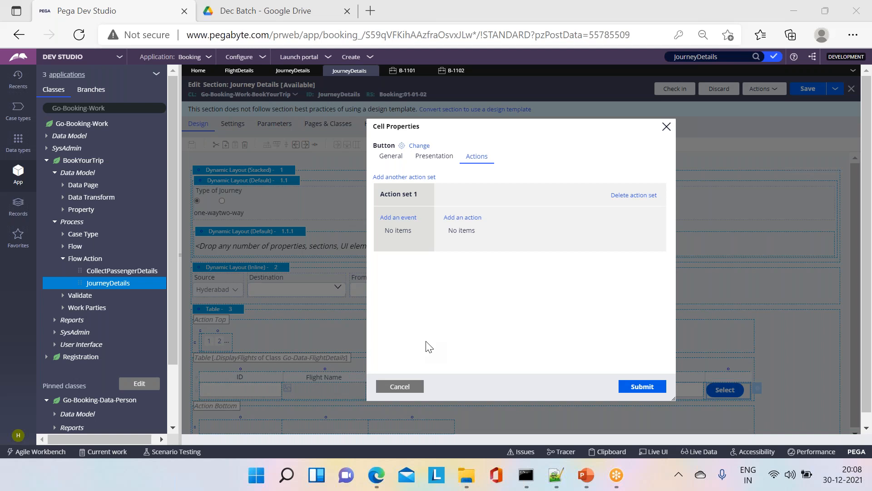
click(399, 218)
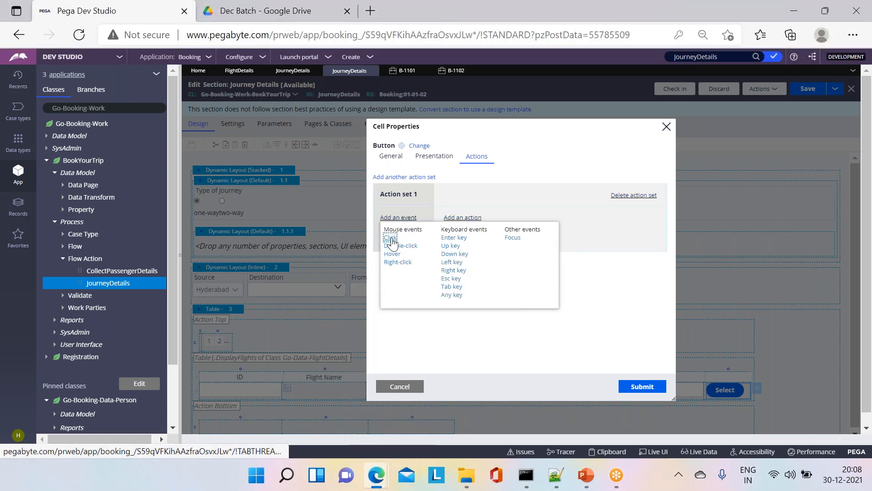
click(390, 237)
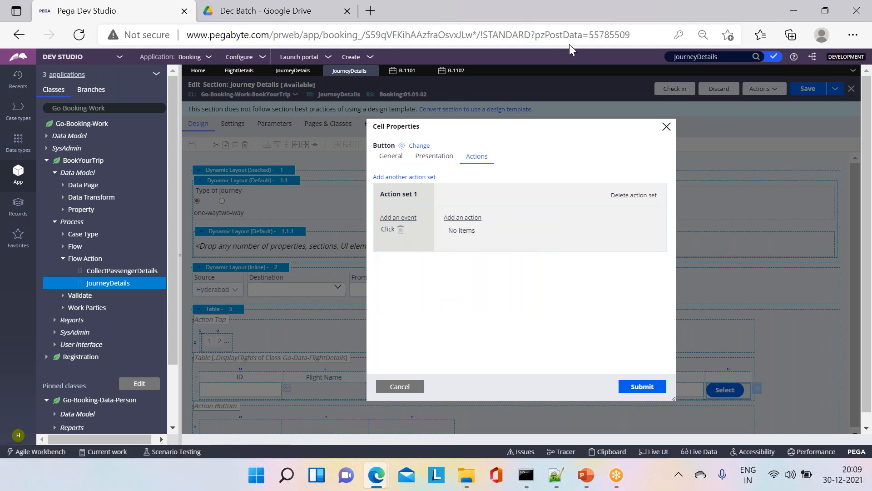
click(601, 7)
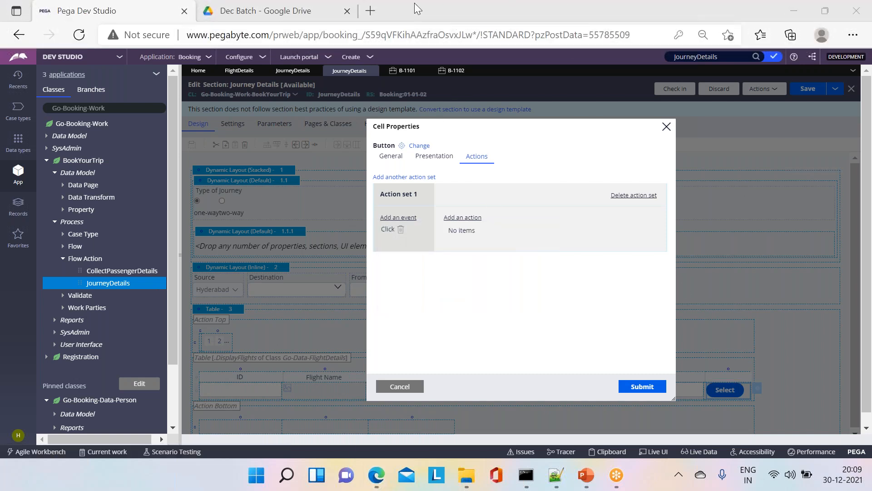
click(853, 35)
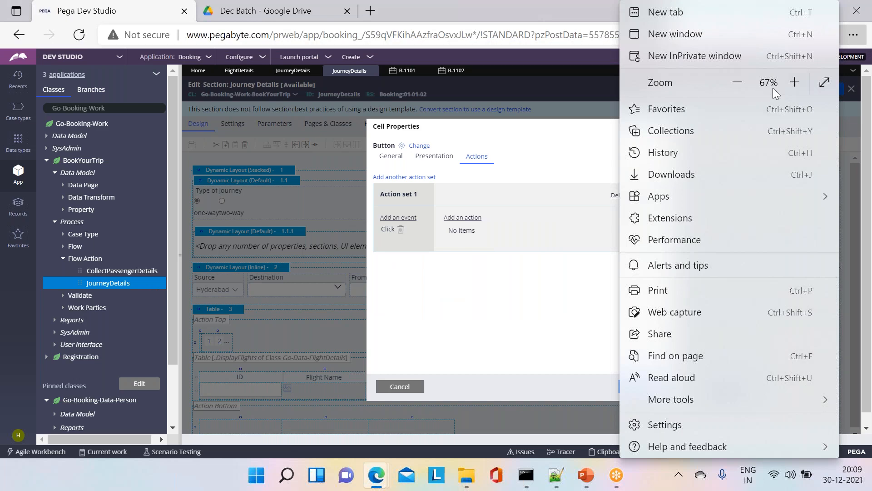
click(793, 83)
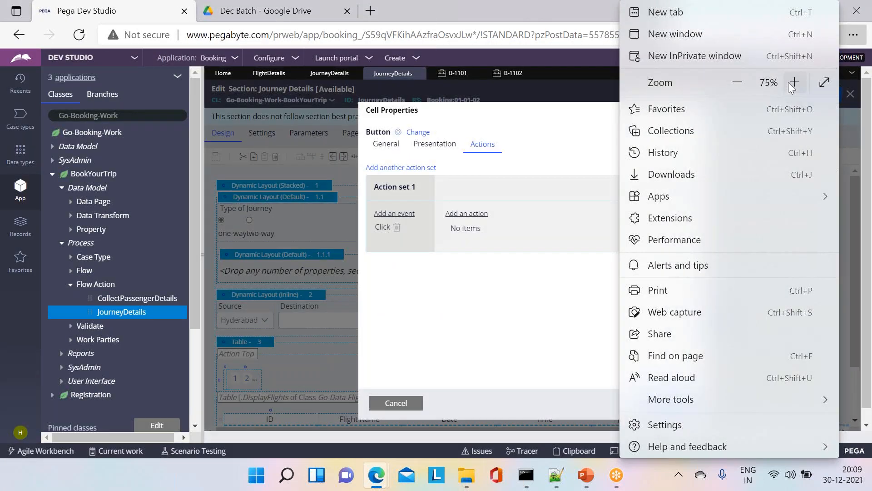
click(480, 292)
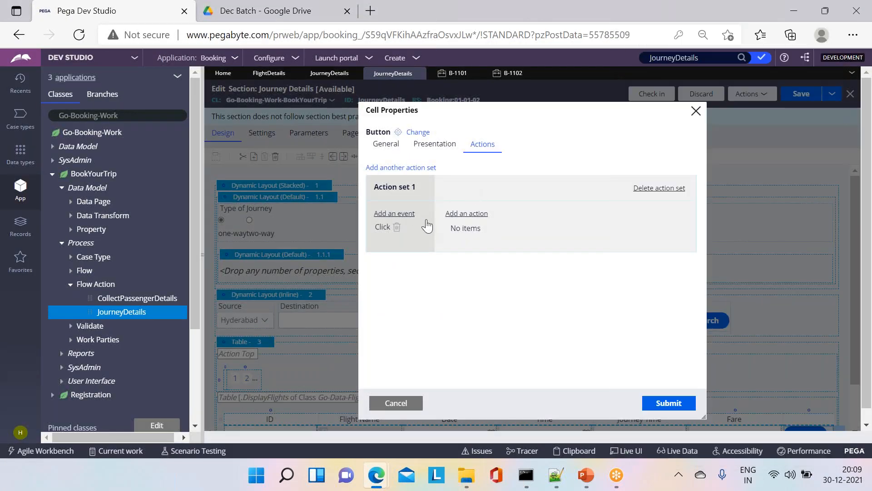
Add the Finish Assignment action to the Click event, with its transition set to Move forward.
click(456, 217)
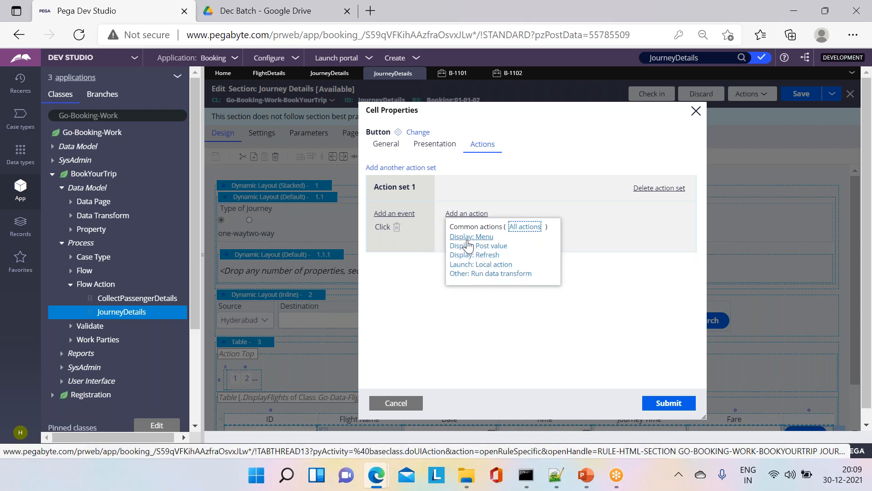
click(525, 227)
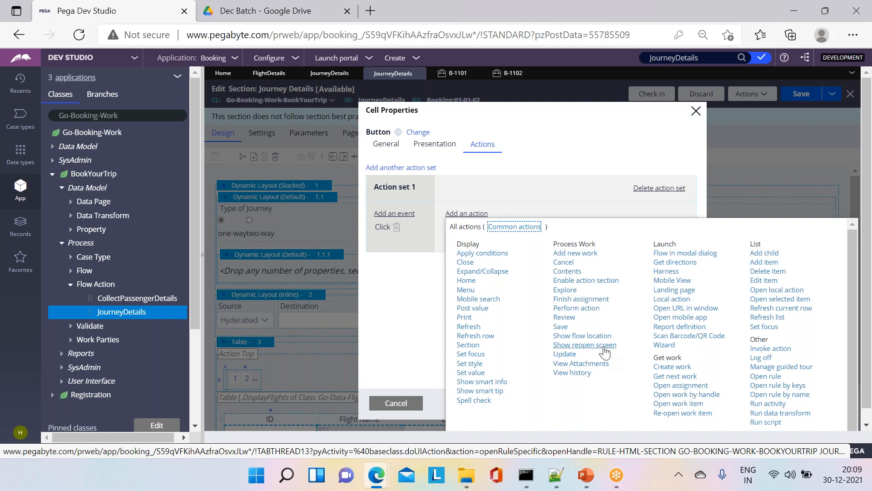
click(571, 299)
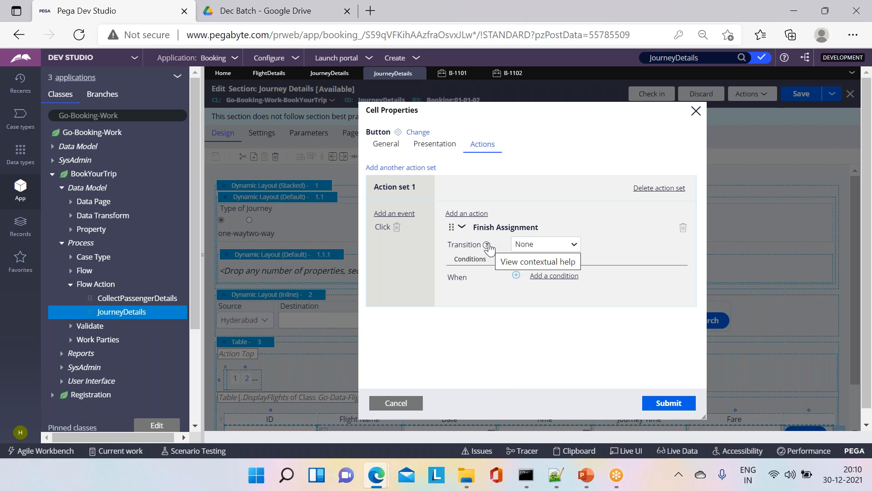
click(533, 245)
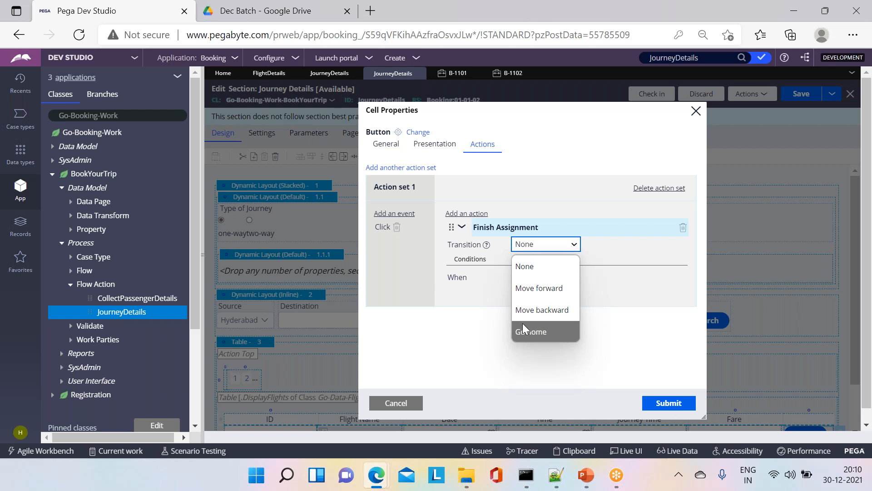
click(519, 287)
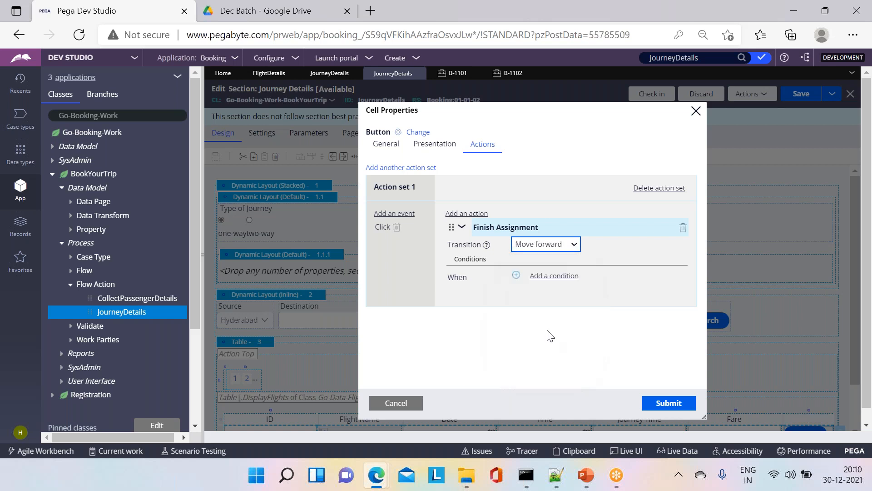
Recheck the first requirement in the Notepad++ notes, then submit the Select button's properties and save the Journey Details section.
click(556, 474)
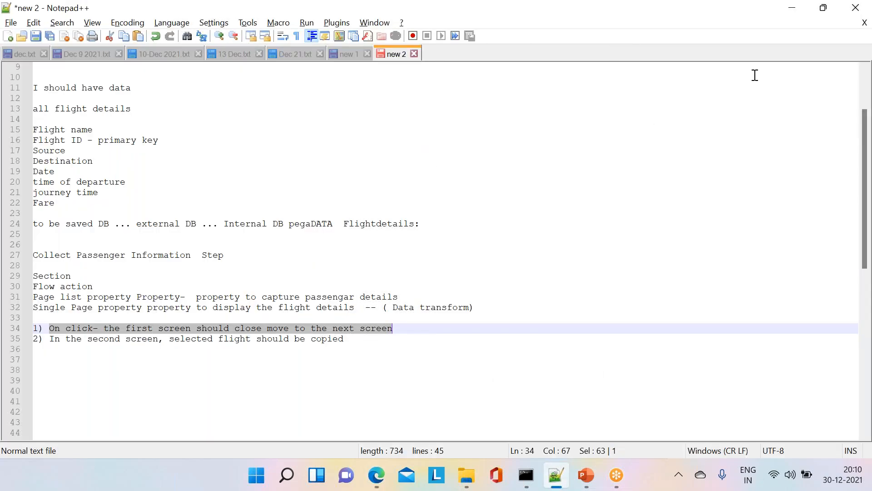
click(793, 9)
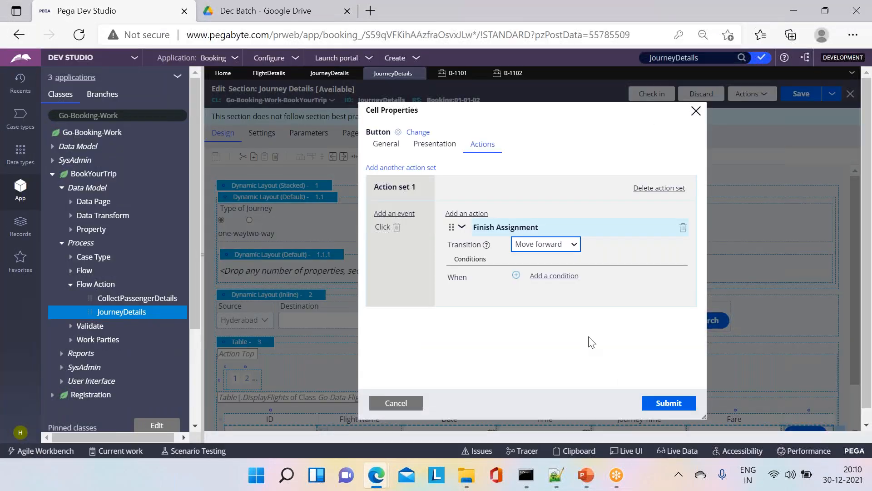
click(670, 404)
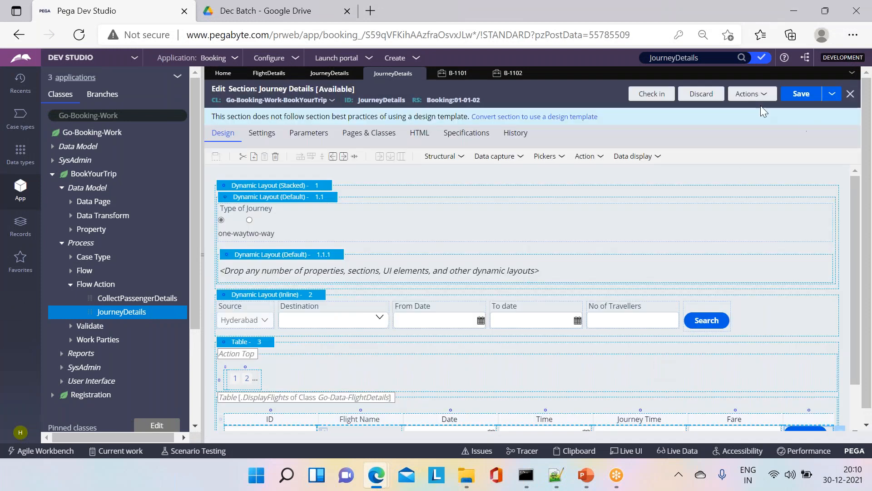
click(802, 94)
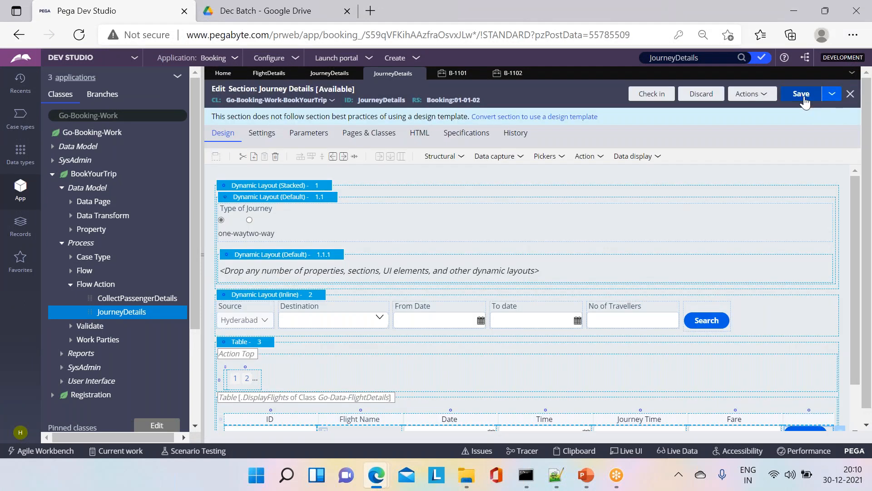
In a new Book your Trip case, search flights from Hyderabad to Chennai for 12/31/2021 and select flight J-1002.
click(419, 65)
click(523, 78)
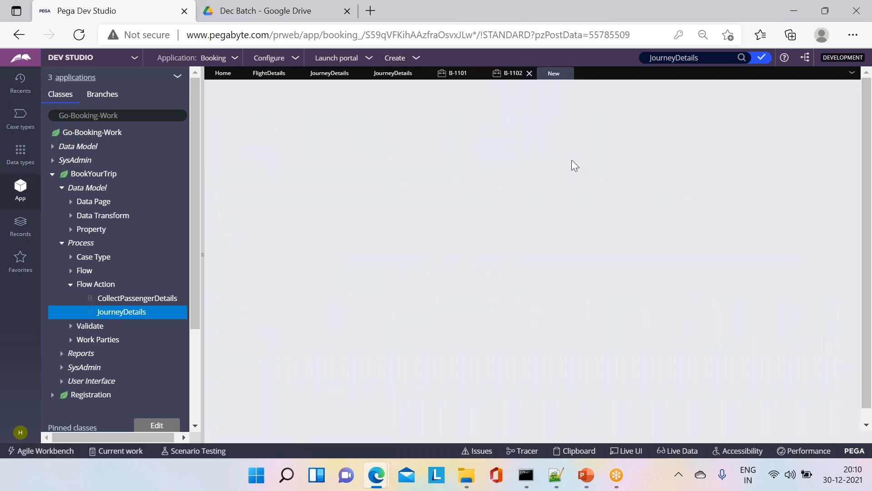
click(377, 224)
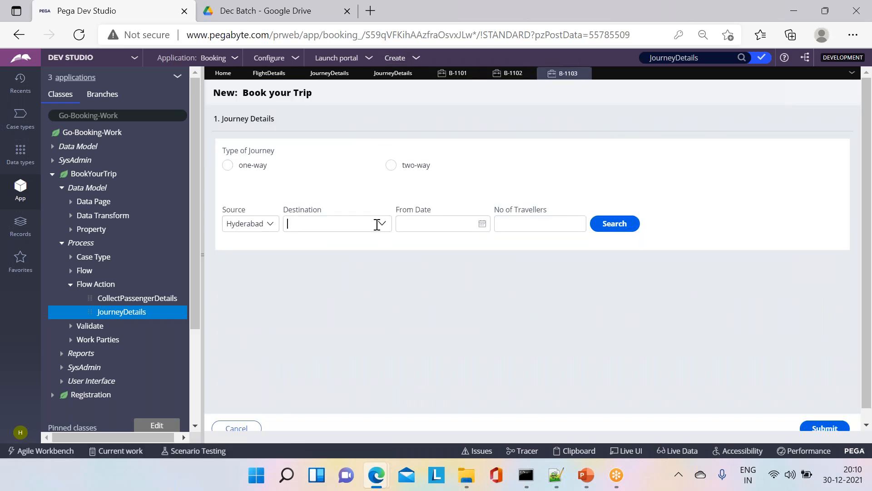
click(298, 281)
click(467, 224)
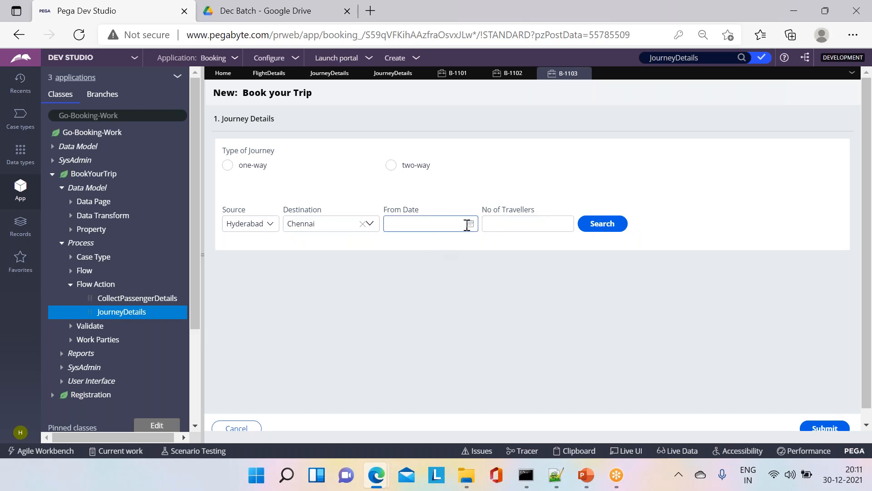
click(470, 224)
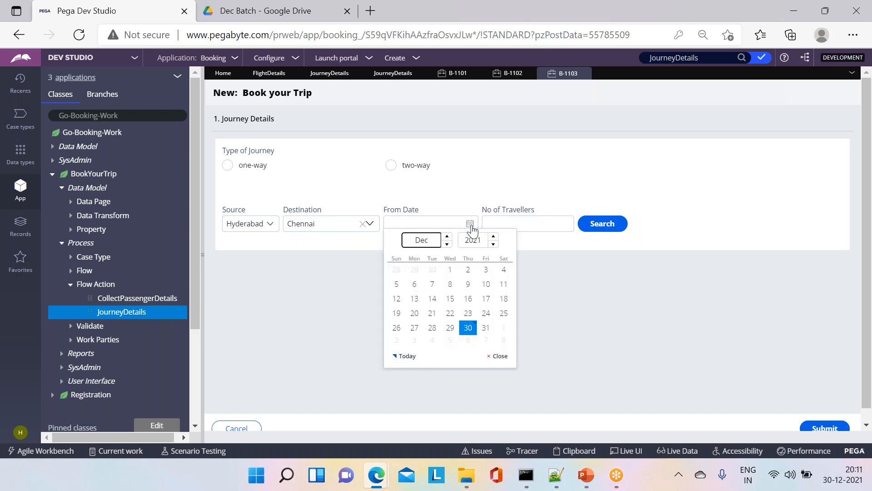
click(485, 328)
click(614, 216)
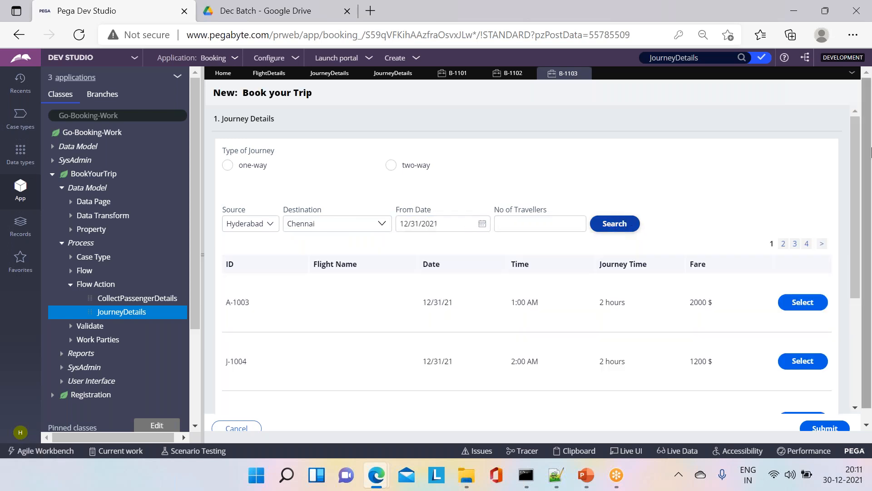
scroll(863, 222, down, 3)
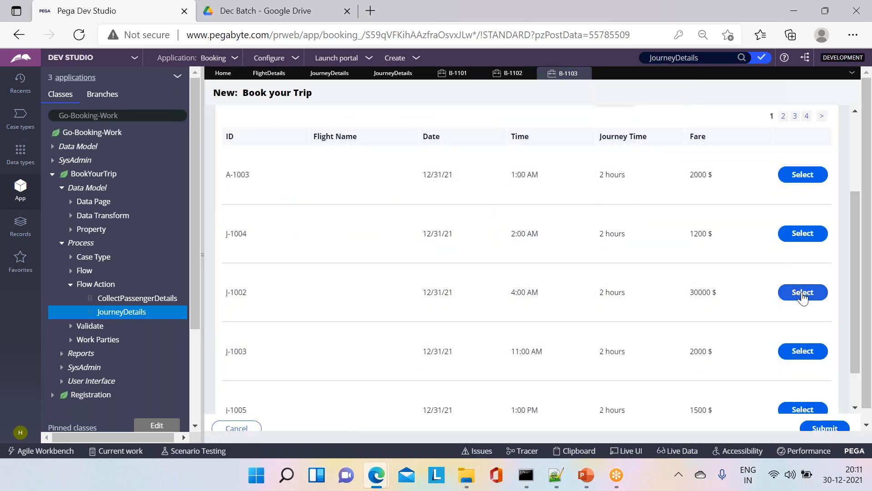
click(802, 293)
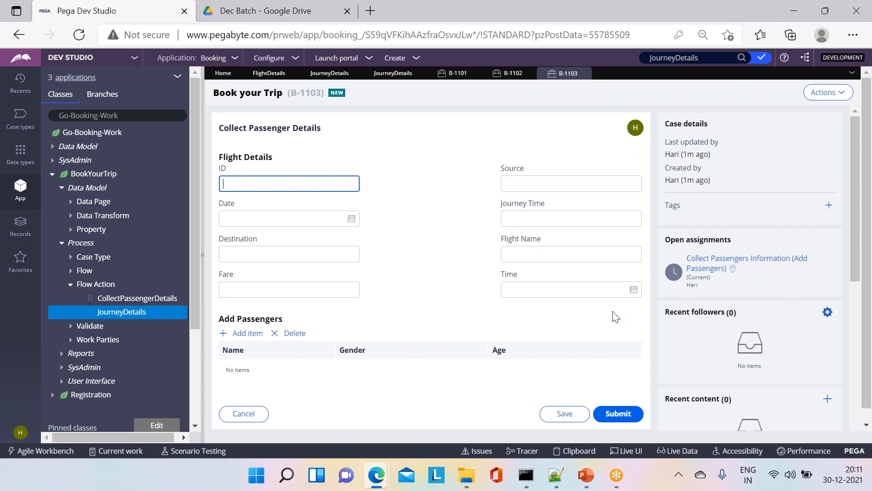
Review the flight list down to its last row in the previous Book your Trip case, and return to the Notepad++ notes.
click(505, 78)
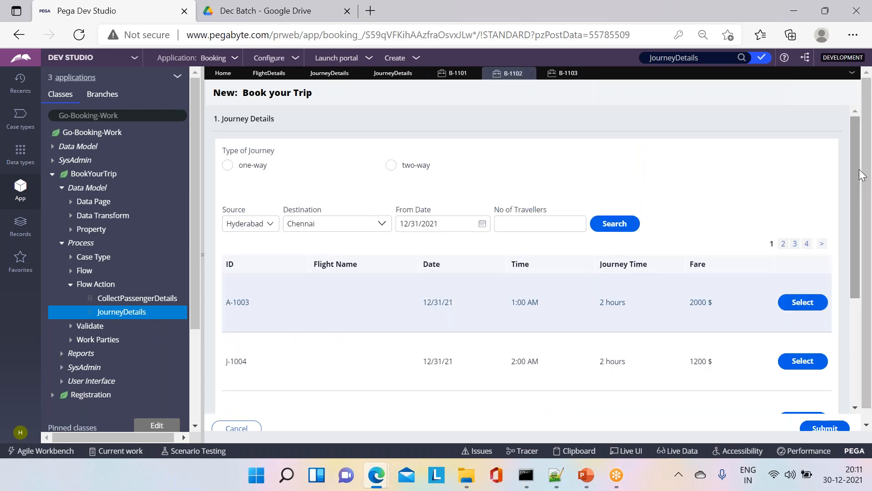
drag(860, 186, 860, 284)
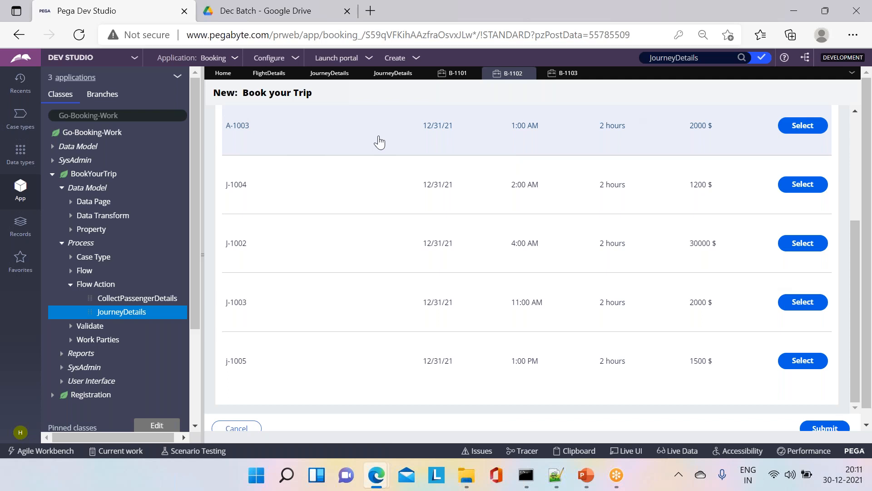
click(616, 475)
click(555, 475)
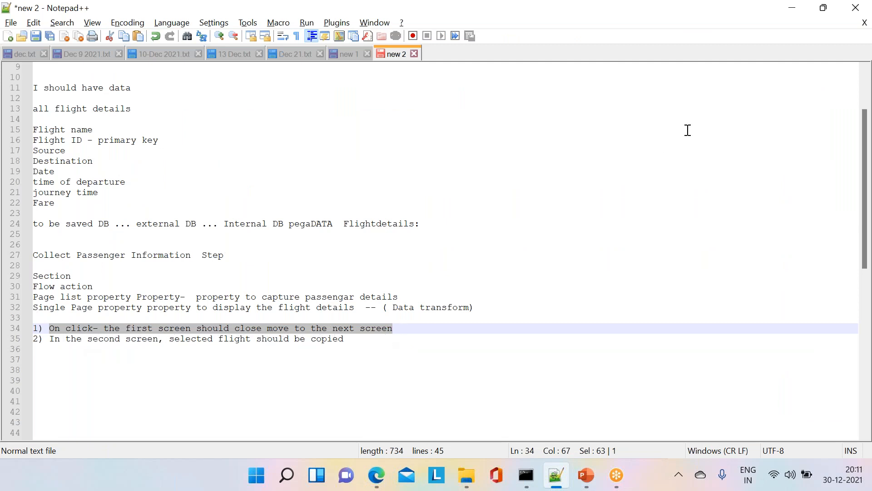
Return to the Book your Trip case still at Journey Details and review the rows of its flight list.
click(789, 10)
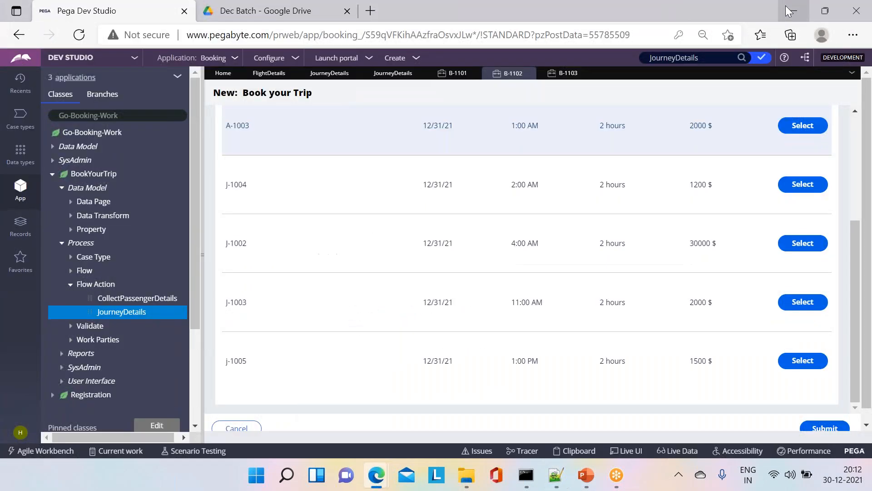
scroll(863, 222, up, 2)
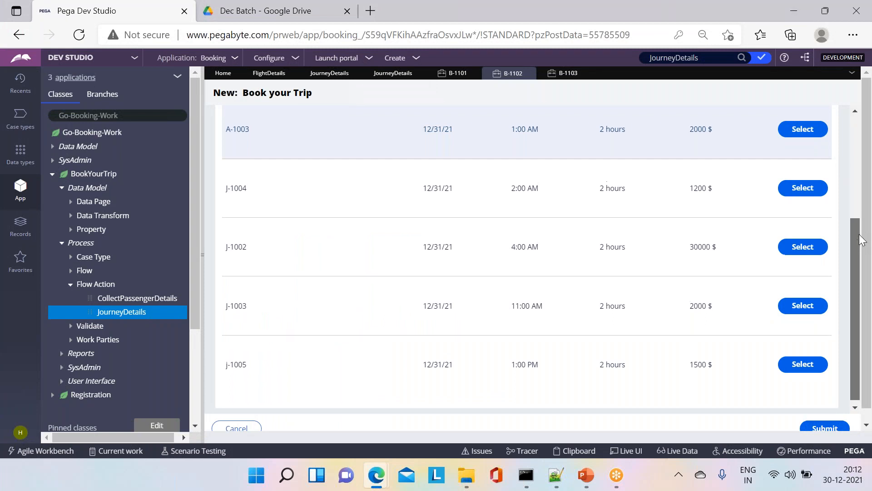
click(795, 171)
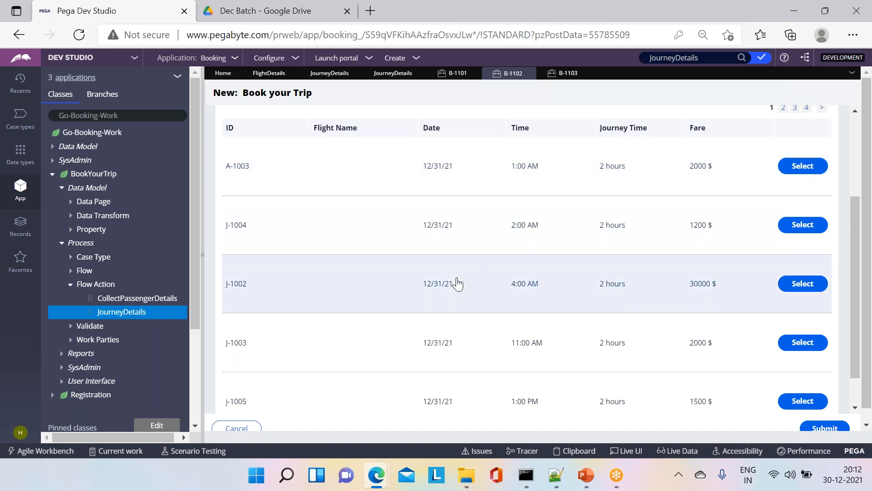
scroll(379, 347, up, 1)
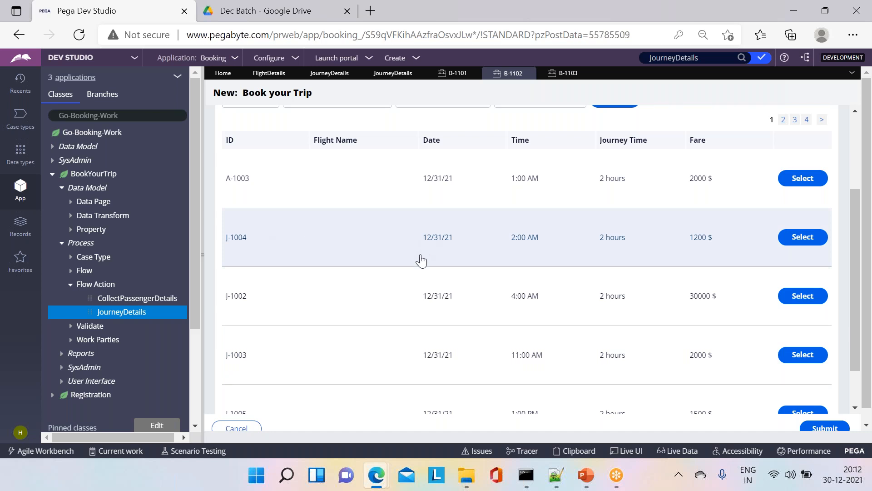
Open the Clipboard for this case and show the first DisplayFlights entry under pyWorkPage.
click(572, 454)
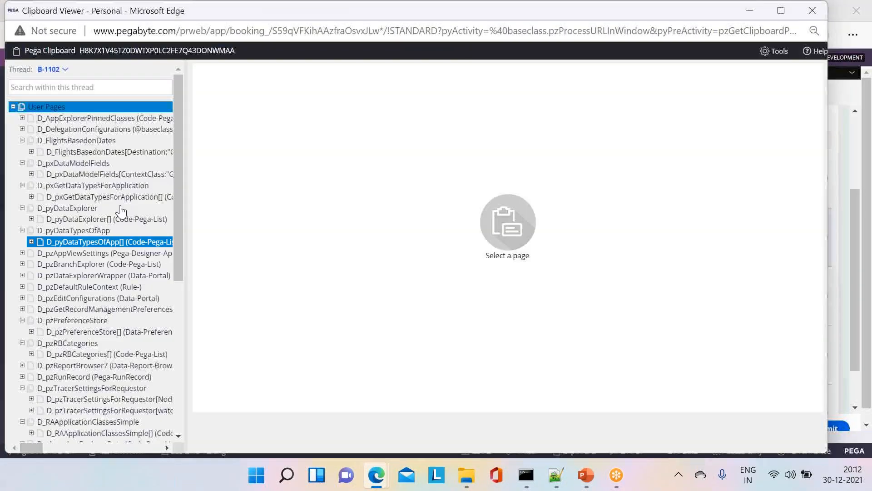
drag(177, 100, 182, 251)
click(50, 349)
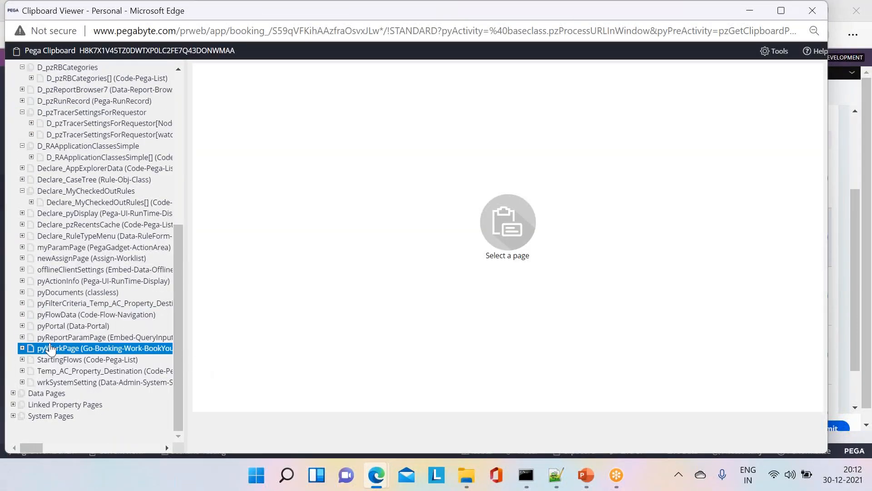
click(22, 348)
click(69, 374)
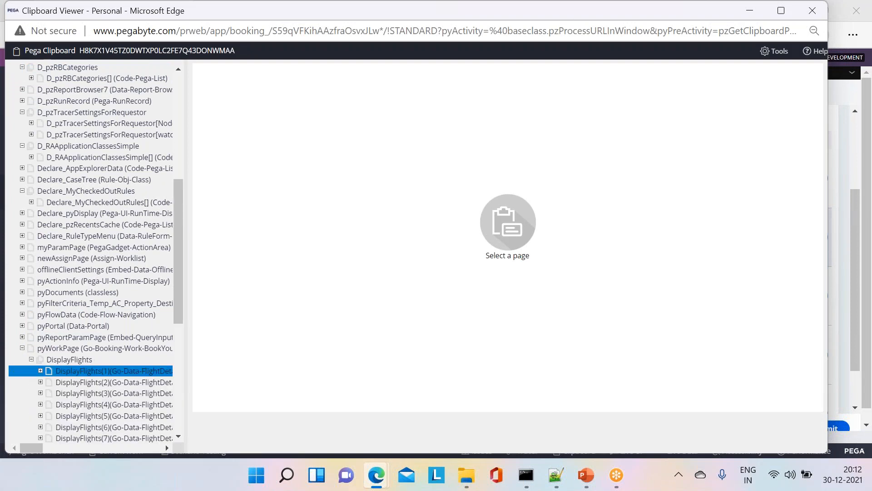
Examine the DisplayFlights entries from the first to the fifth, then close the Clipboard viewer.
key(Down)
key(Down)
key(Down)
key(Down)
key(Down)
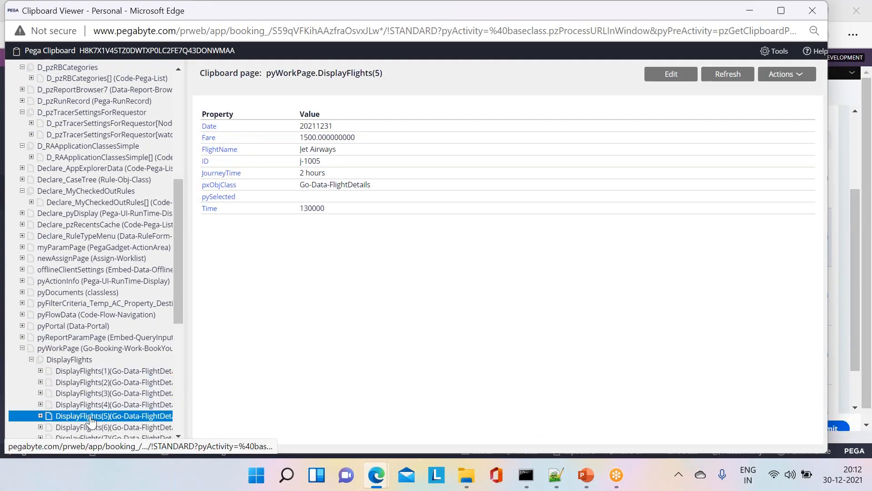
click(87, 380)
click(88, 374)
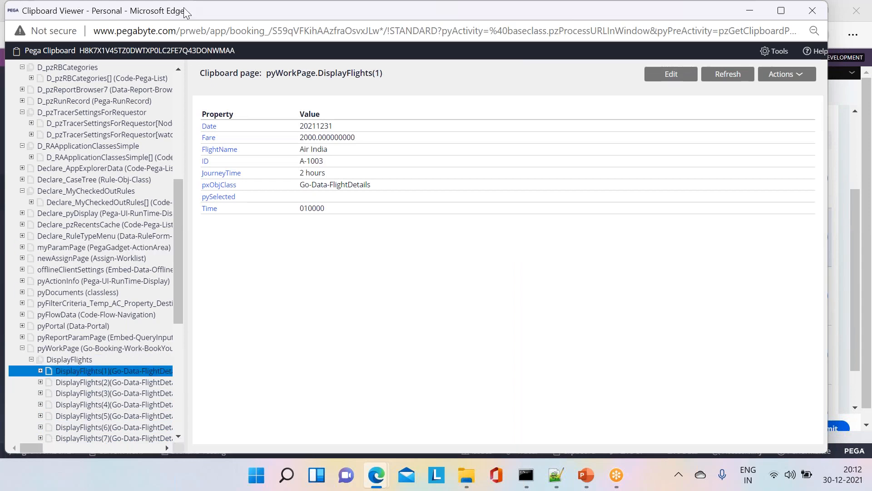
drag(186, 13, 193, 106)
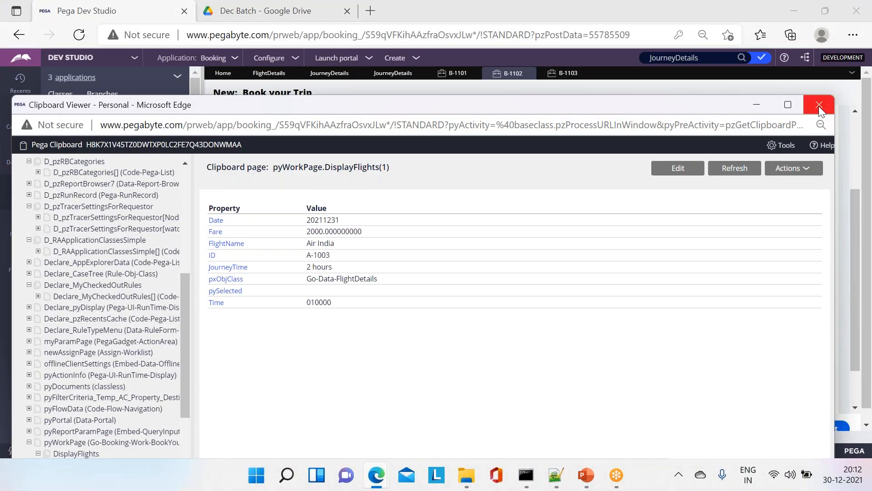
click(818, 105)
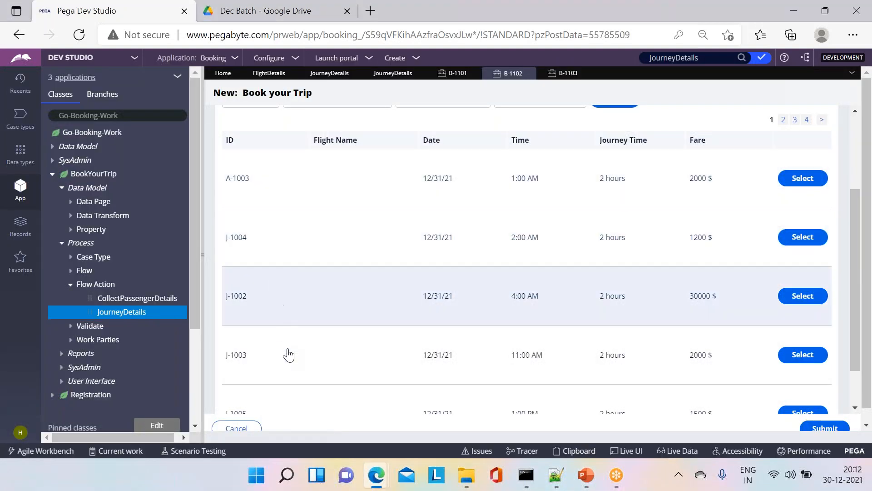
Close the Book your Trip case still showing the flight list and confirm leaving it.
scroll(297, 407, down, 1)
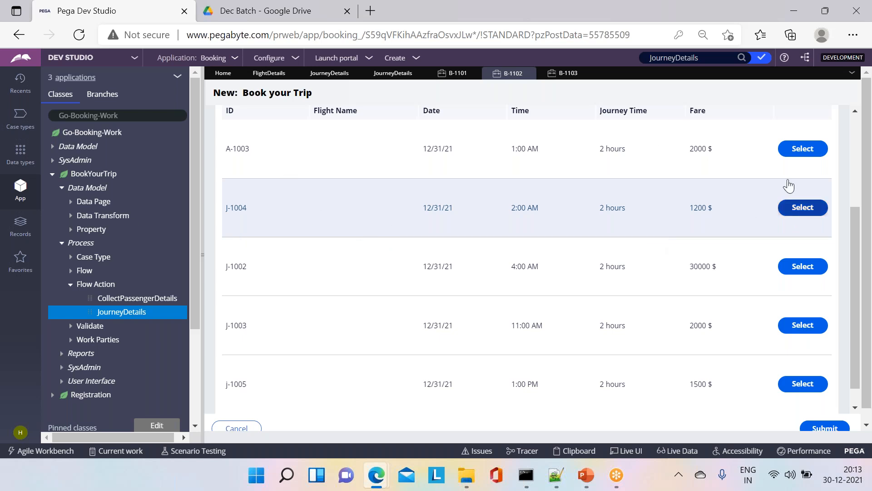
click(527, 77)
click(593, 284)
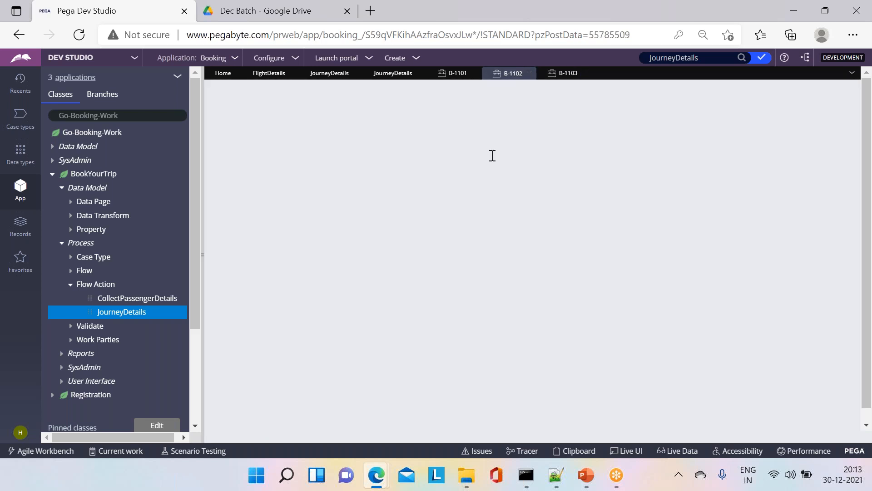
In a new Book your Trip case, search flights from Hyderabad to Chennai for 12/31/2021 and select flight J-1004.
click(422, 57)
mouse_move(482, 68)
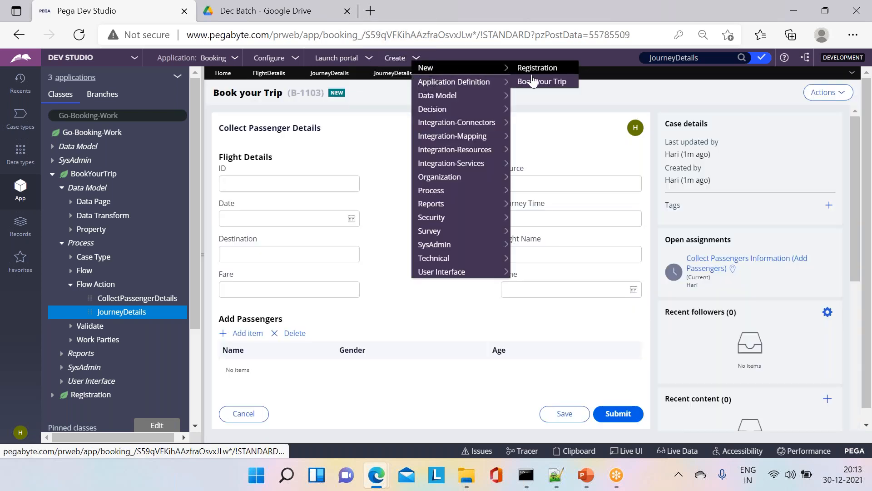
click(536, 82)
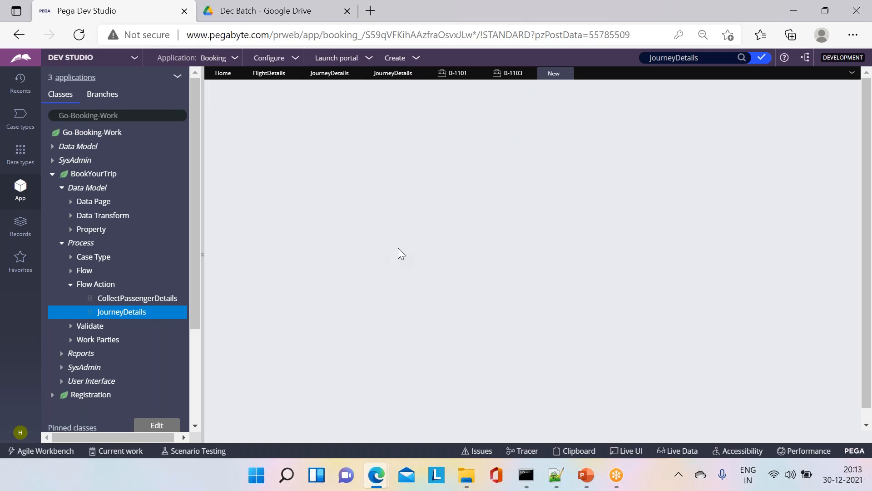
click(381, 223)
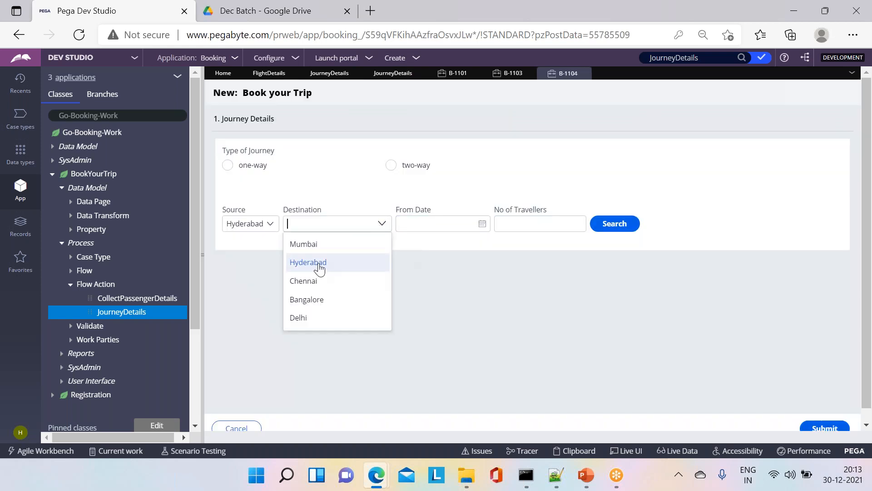
click(305, 282)
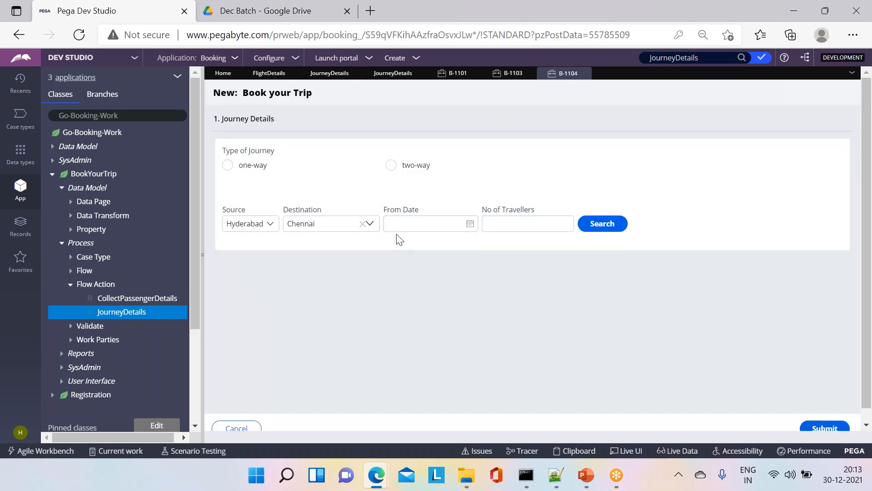
click(469, 225)
click(485, 335)
click(595, 226)
scroll(856, 180, down, 2)
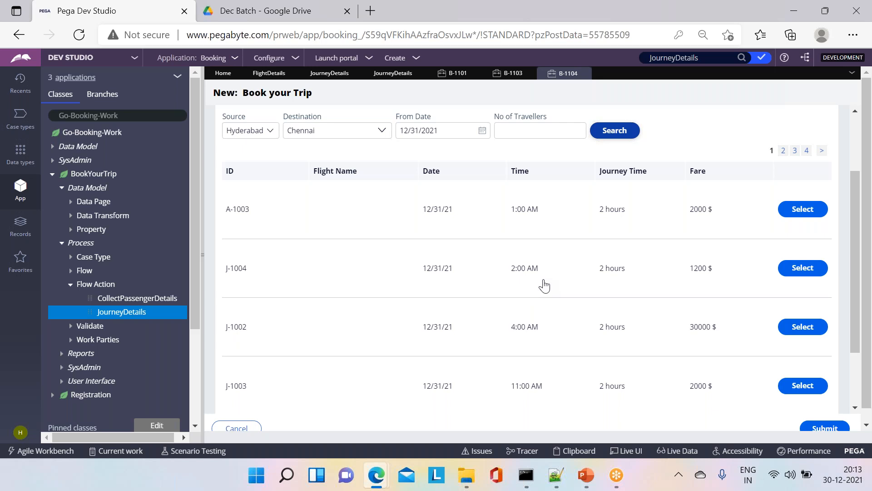
click(793, 271)
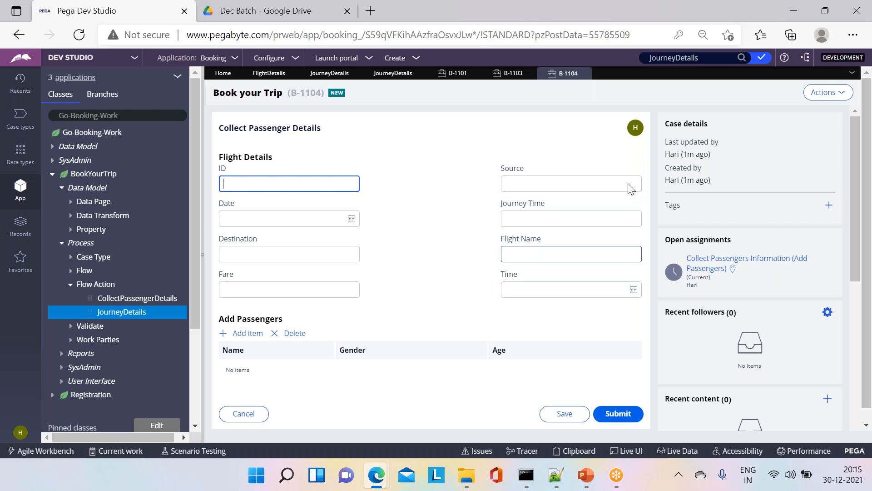
Create another Book your Trip case and search flights from Hyderabad to Chennai for 12/31/2021.
click(417, 59)
mouse_move(425, 68)
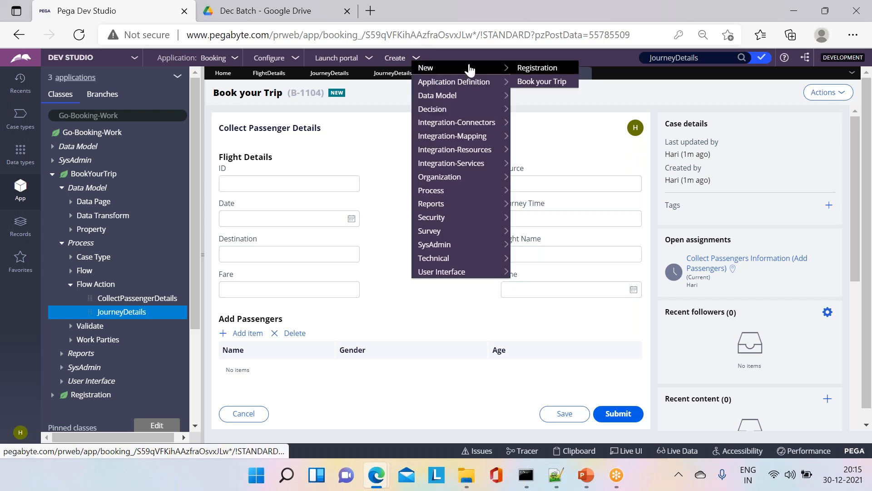
click(531, 82)
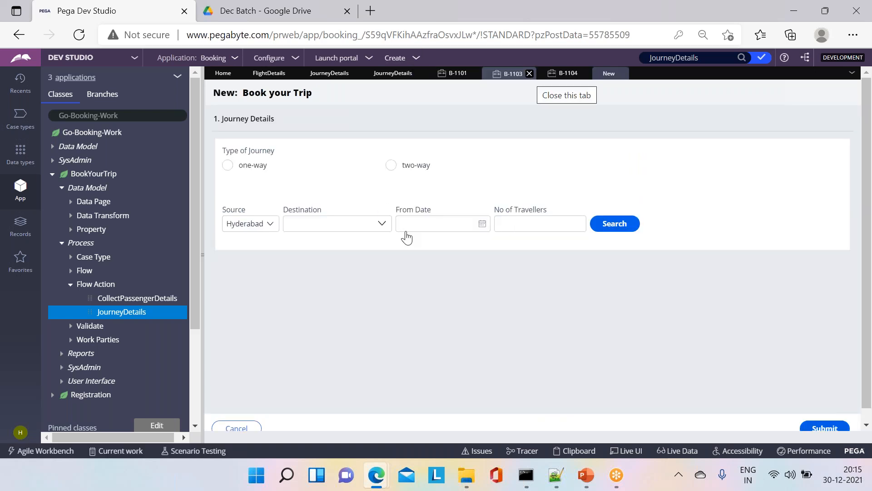
click(382, 219)
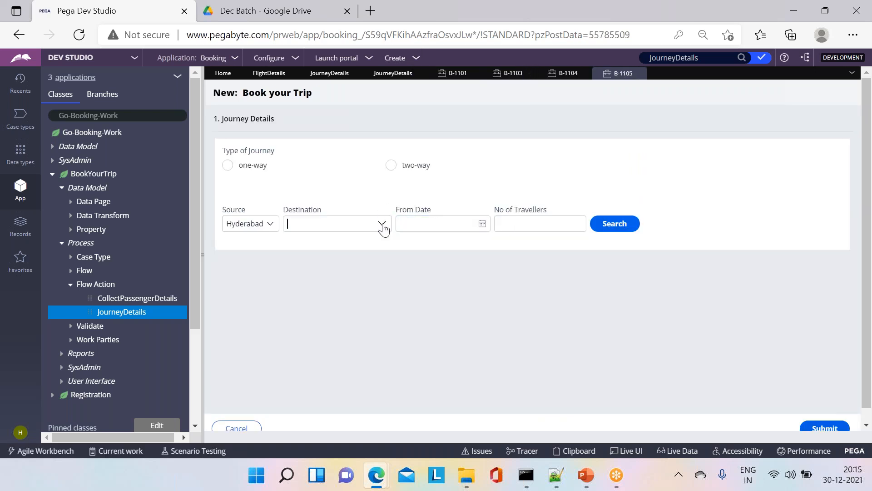
click(383, 224)
click(332, 279)
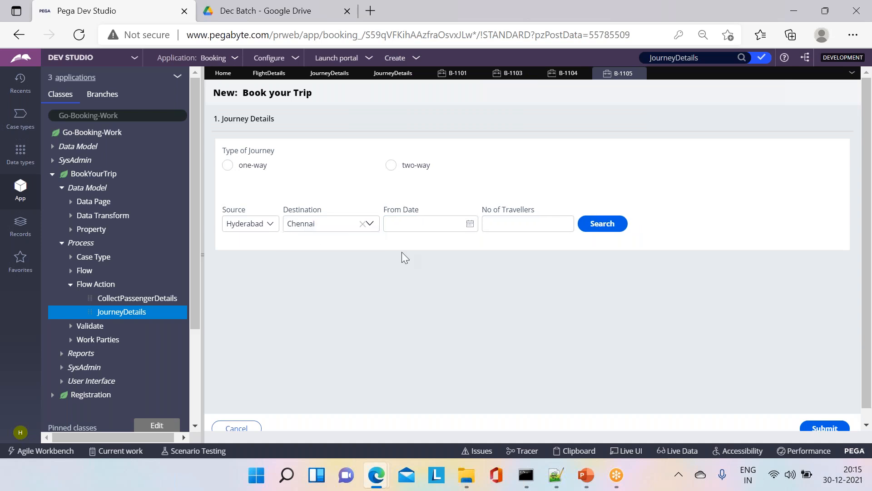
click(470, 224)
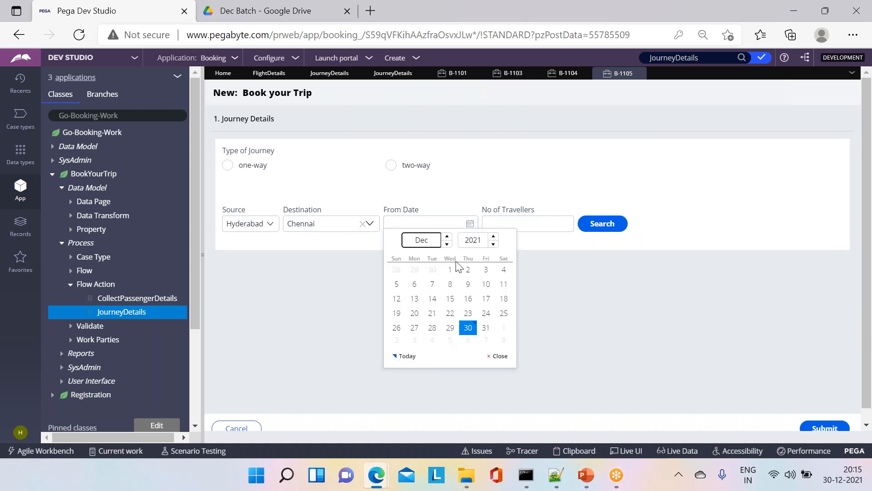
click(484, 329)
click(600, 226)
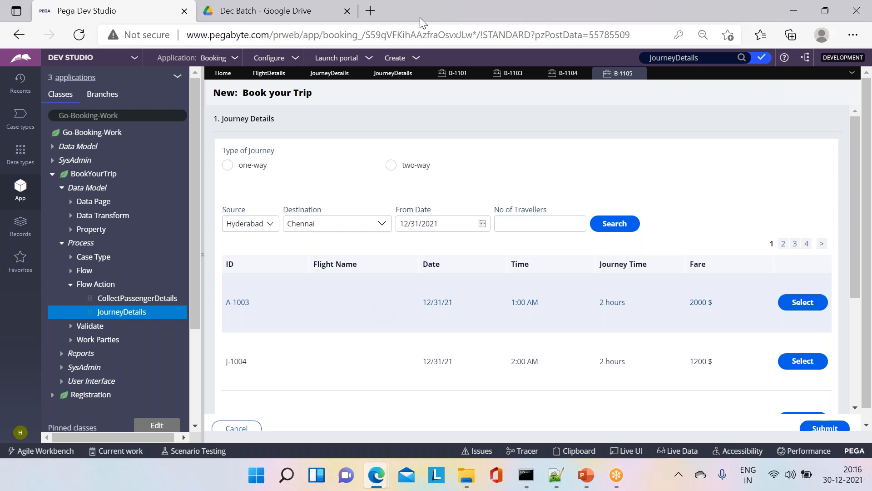
click(432, 29)
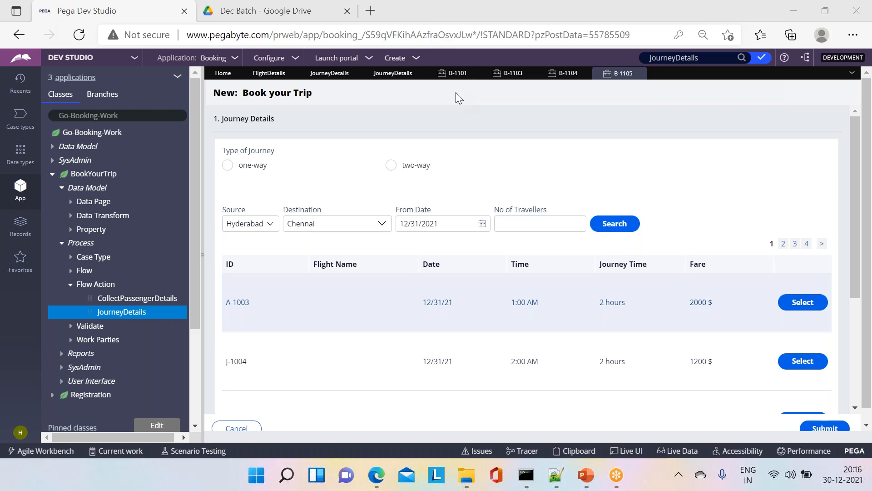
click(488, 97)
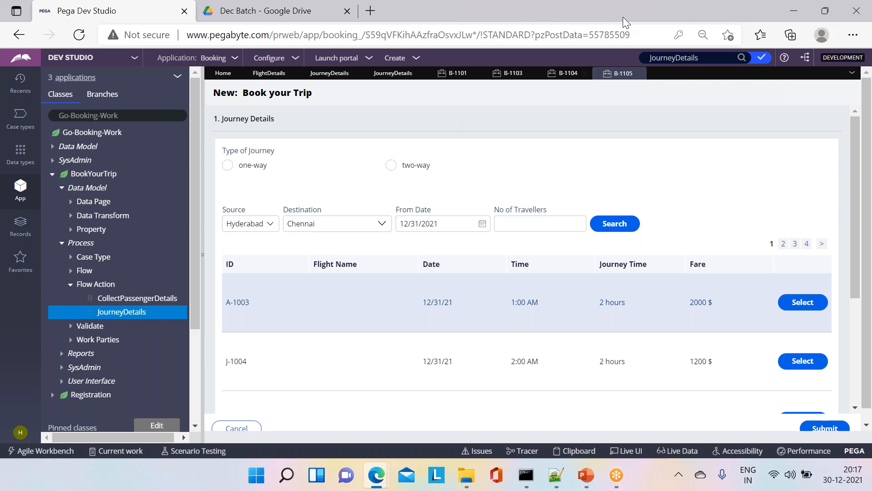
click(430, 24)
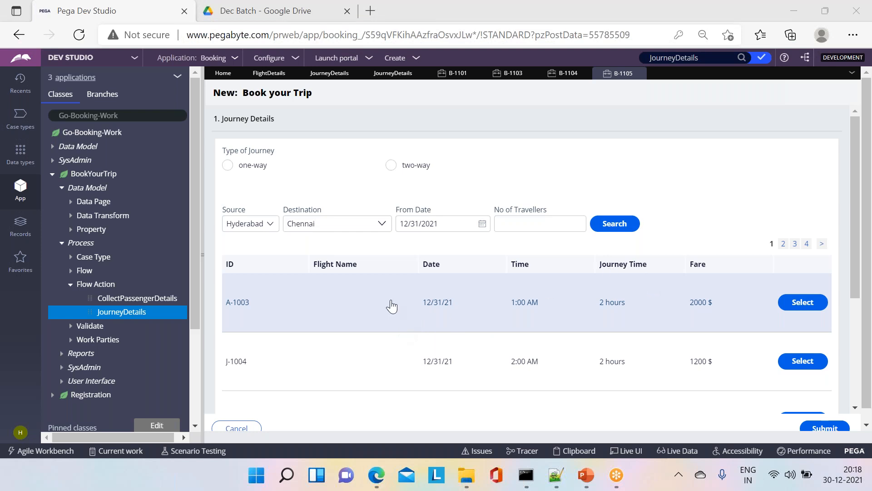
Review the flight rows of the new case down to the last one and return to the search fields.
drag(858, 229, 712, 355)
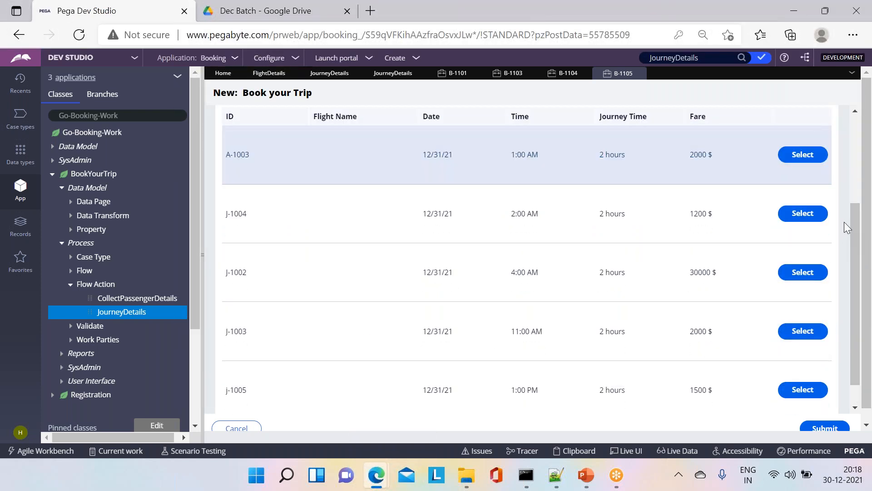
scroll(851, 222, down, 1)
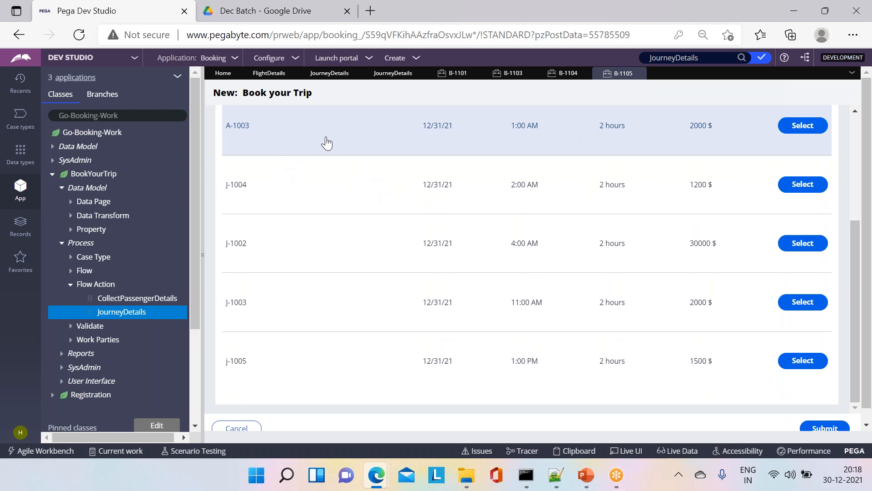
right_click(863, 330)
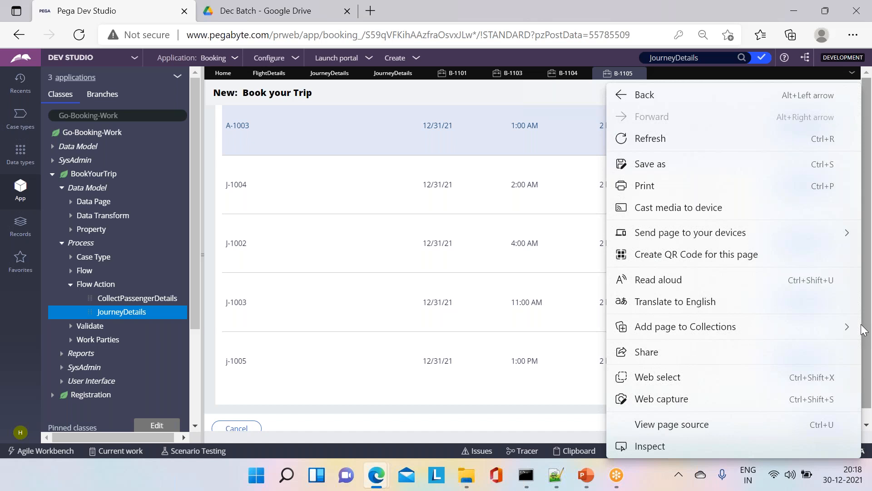
click(606, 117)
drag(855, 296, 855, 193)
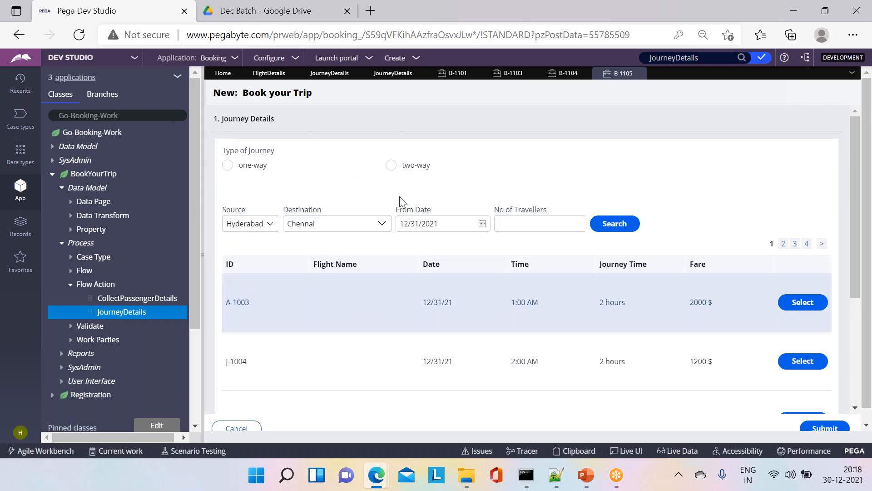
Return to the JourneyDetails section's design and locate the Select button in the flight table.
click(319, 79)
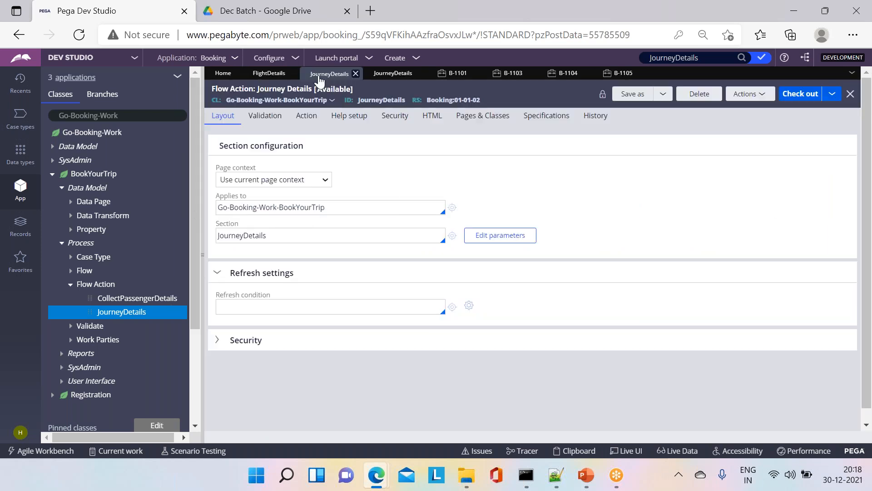
click(378, 81)
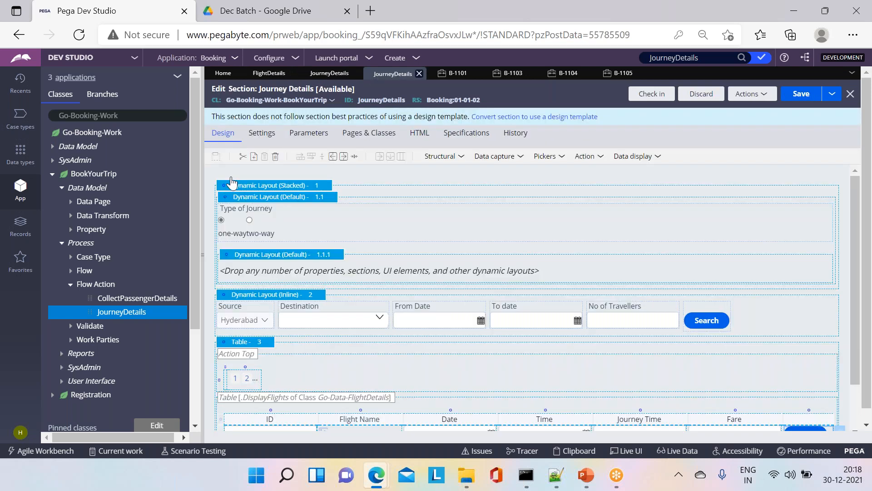
scroll(858, 214, down, 3)
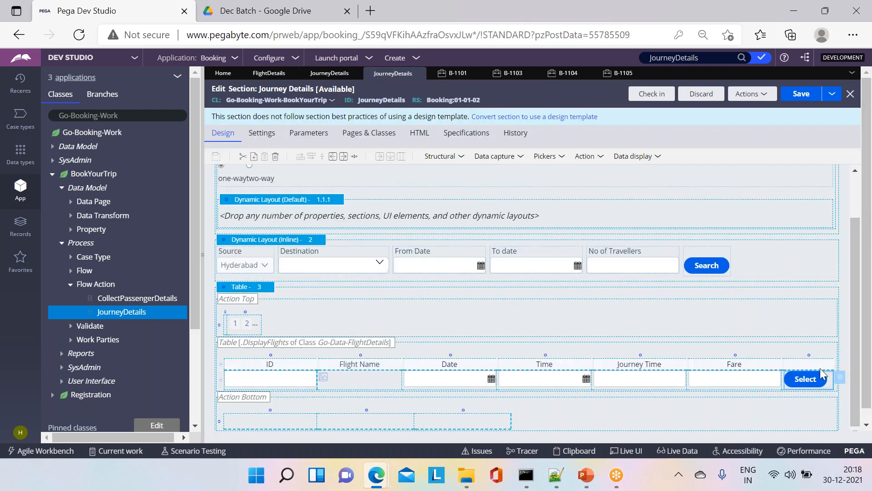
Add a Run data transform action to the Select button's click event and place it before Finish Assignment.
click(841, 381)
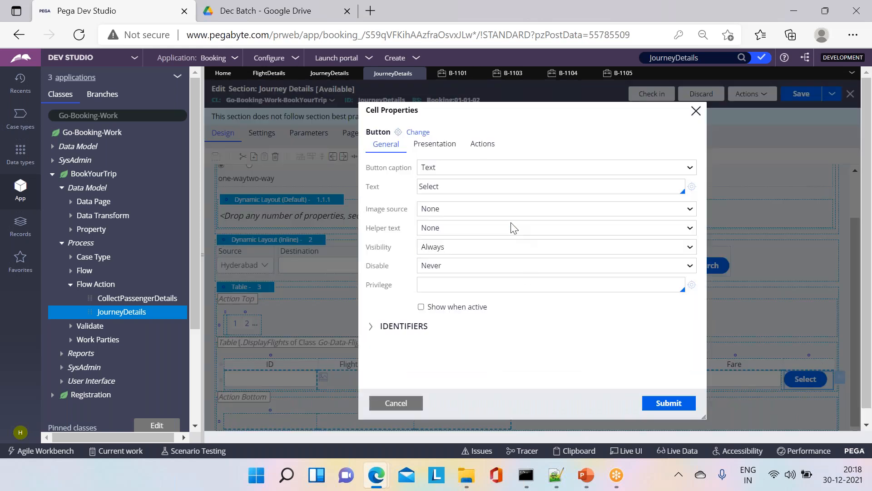
click(483, 154)
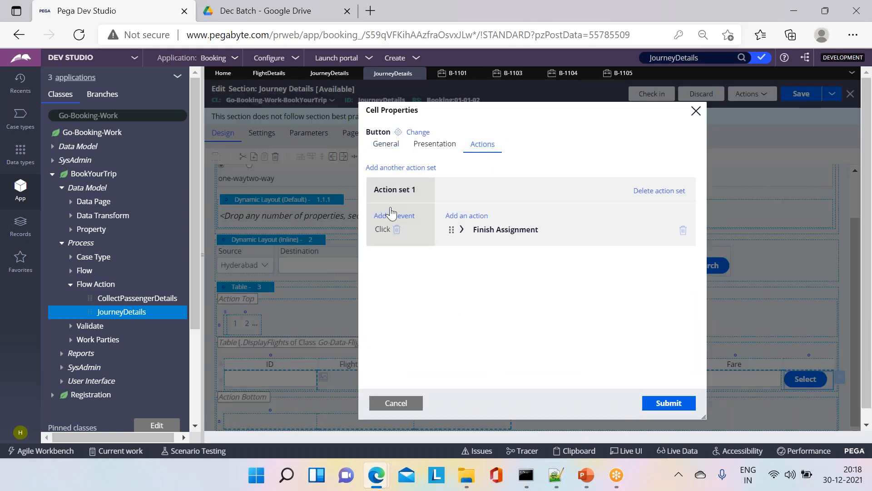
click(452, 216)
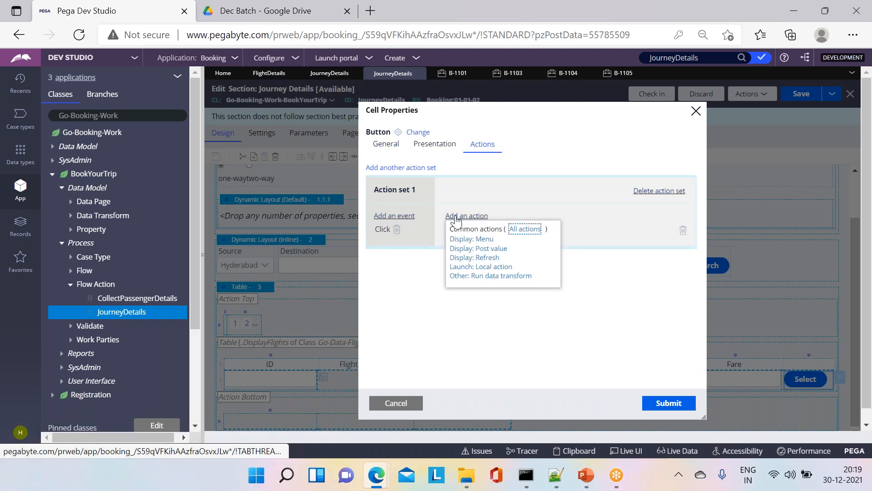
click(500, 276)
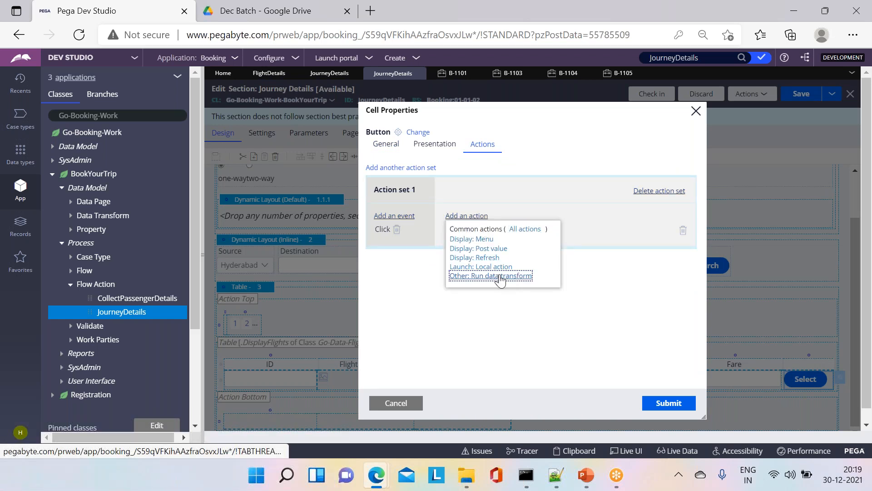
drag(453, 245, 453, 224)
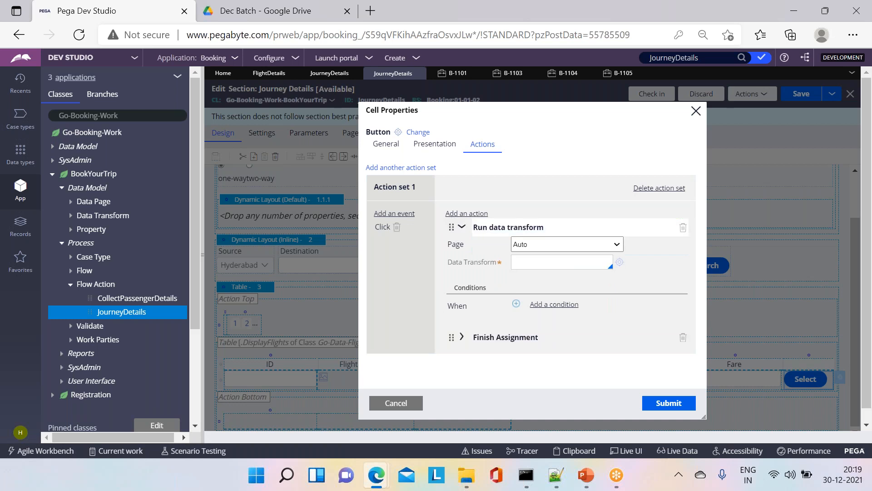
Add an Enter key event to the Select button's action set and remove it again.
click(462, 226)
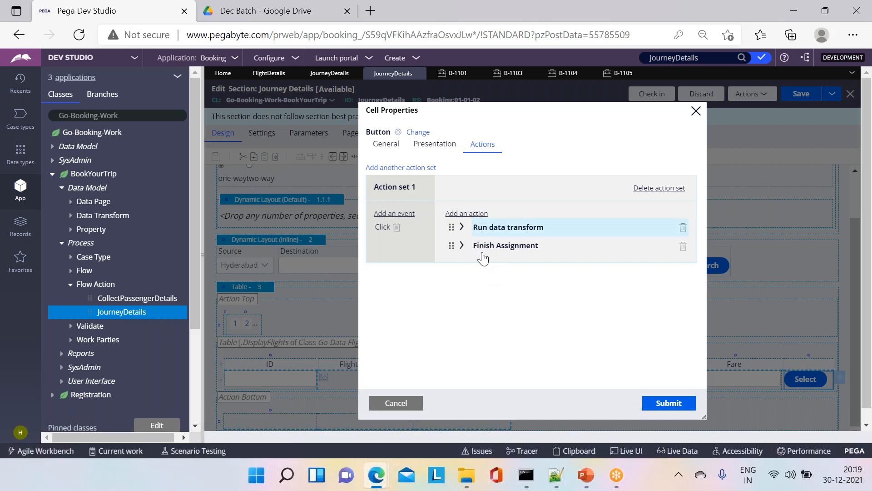
click(400, 227)
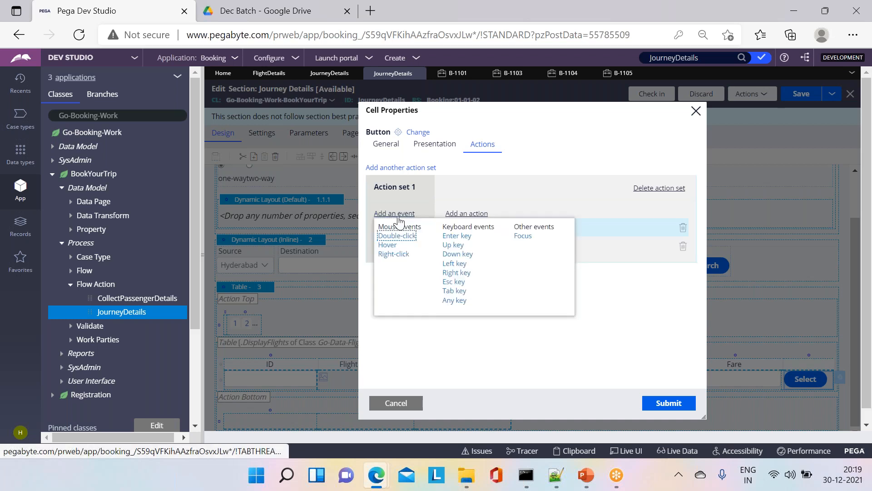
click(458, 236)
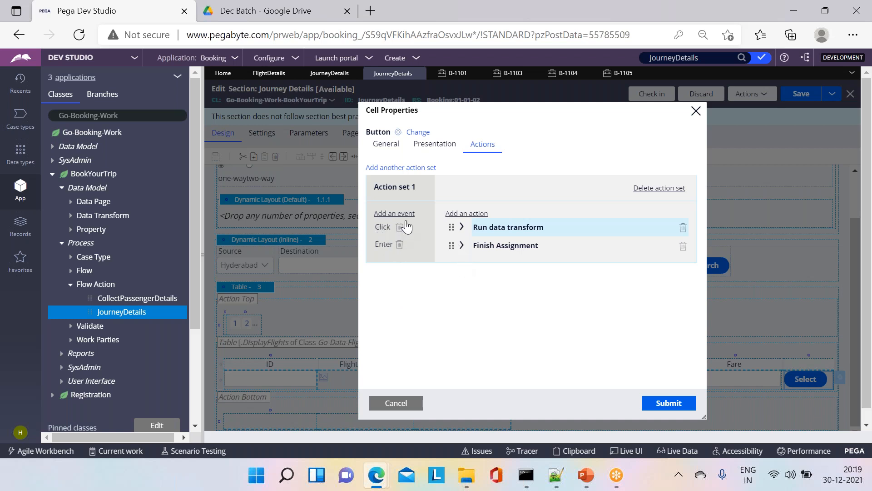
click(399, 244)
Enter sample as the data transform of the Select button's Run data transform action.
click(463, 229)
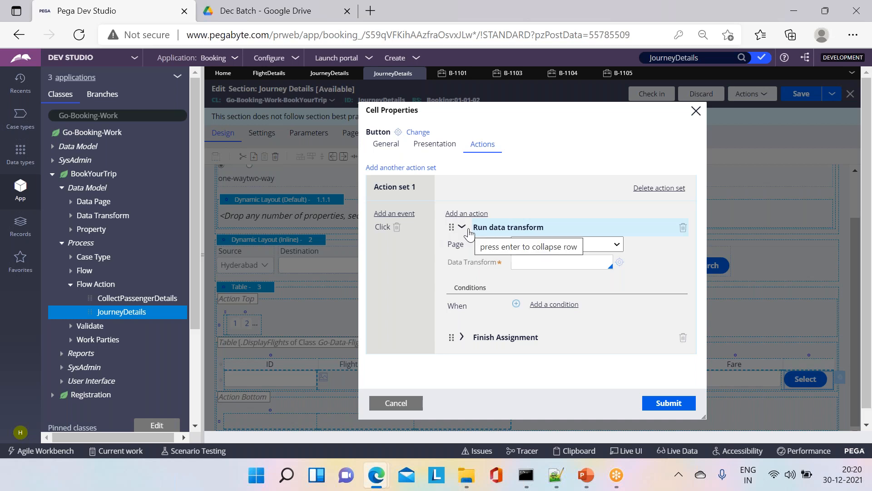
click(537, 262)
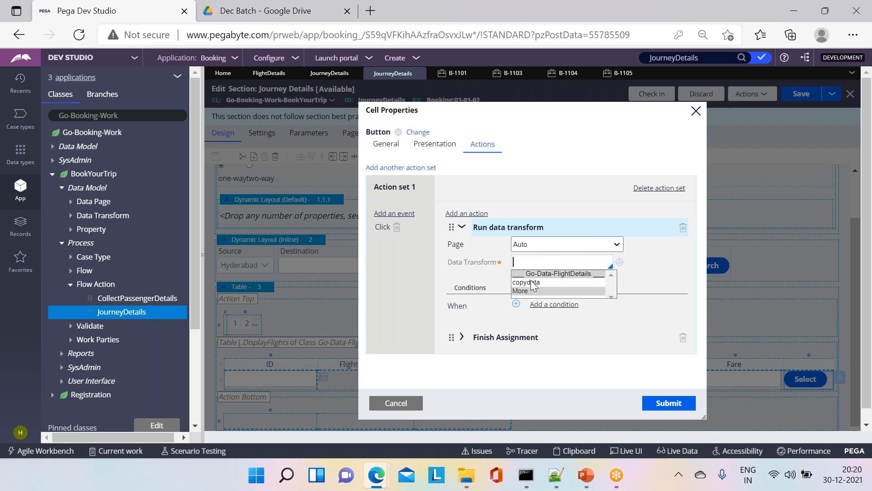
text(Samle)
key(BackSpace)
key(BackSpace)
text(pl)
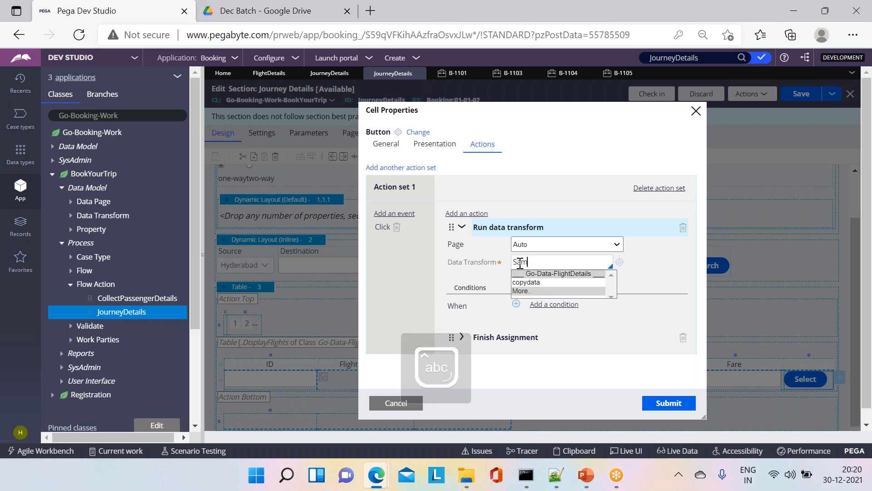
text(e)
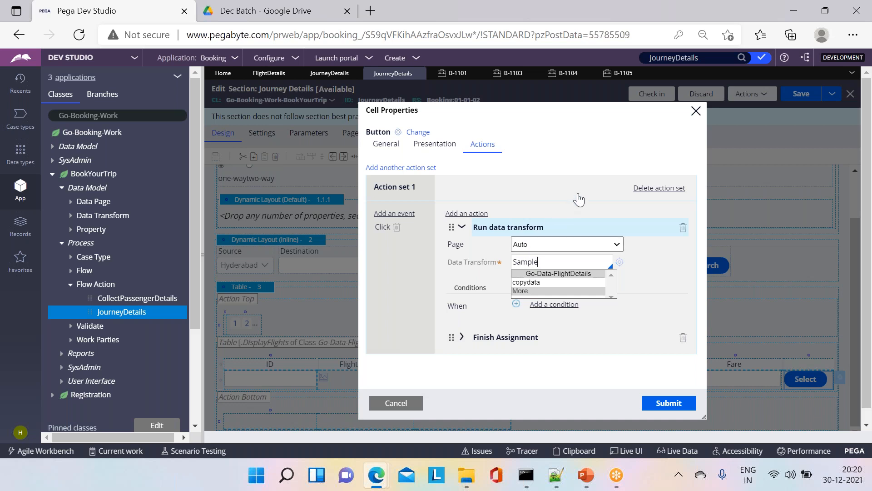
key(BackSpace)
key(BackSpace)
key(BackSpace)
key(BackSpace)
key(BackSpace)
key(BackSpace)
text(Sample)
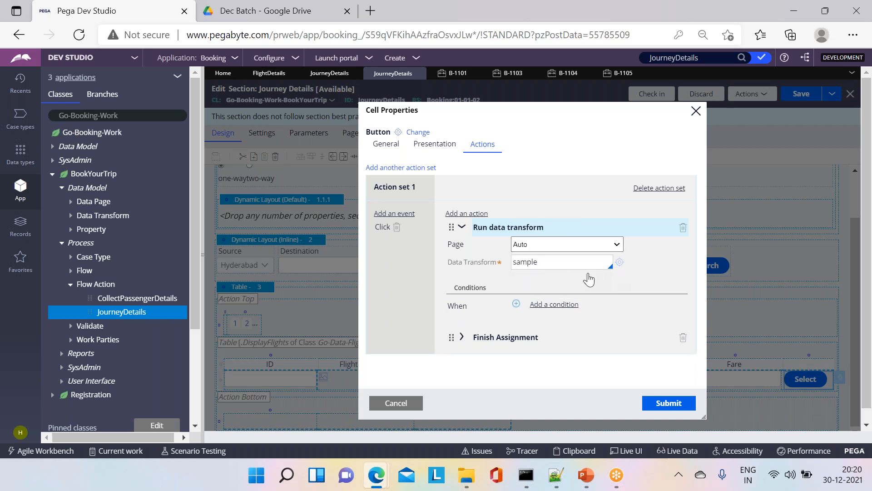
Clear the data transform name, try to open the data transform without a name and discard the Select button's changes.
drag(540, 261, 509, 267)
key(BackSpace)
click(619, 262)
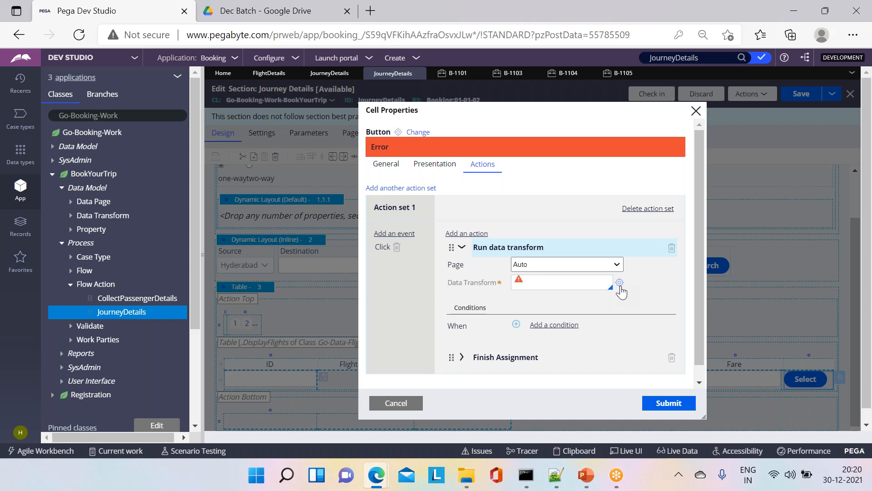
click(620, 284)
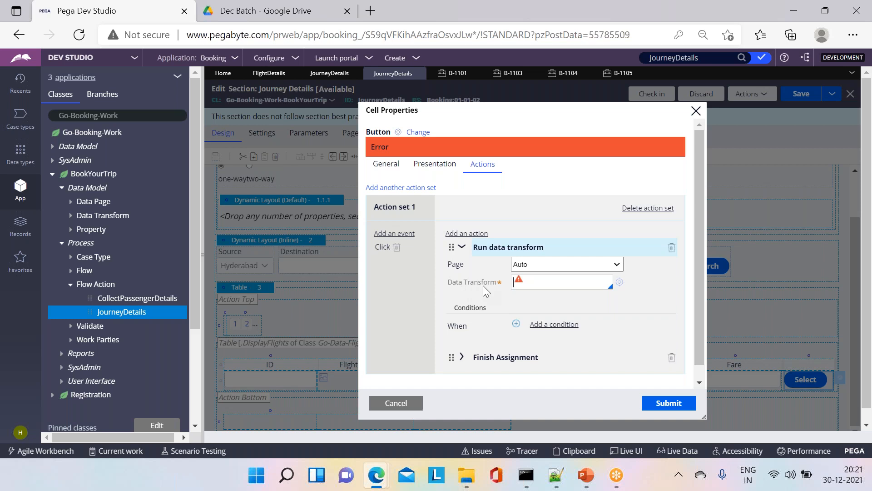
click(396, 403)
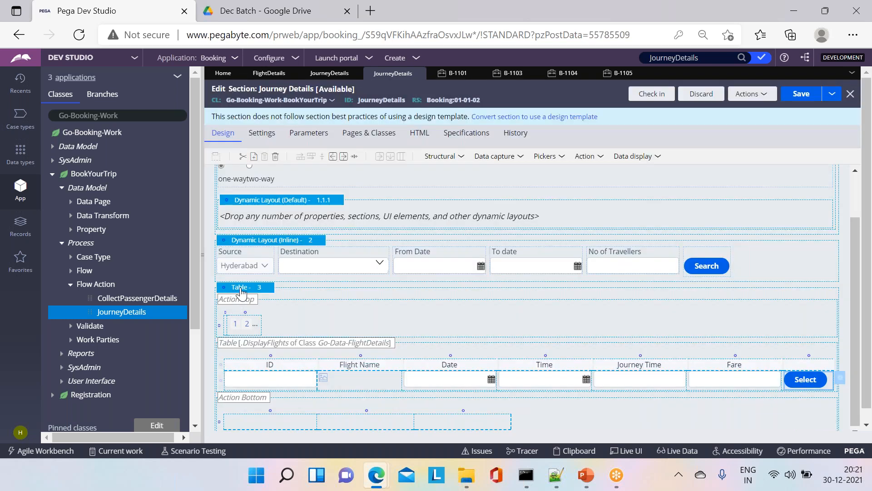
In the flight table's Select button properties, add a Run data transform action again and order it ahead of Finish Assignment.
click(266, 289)
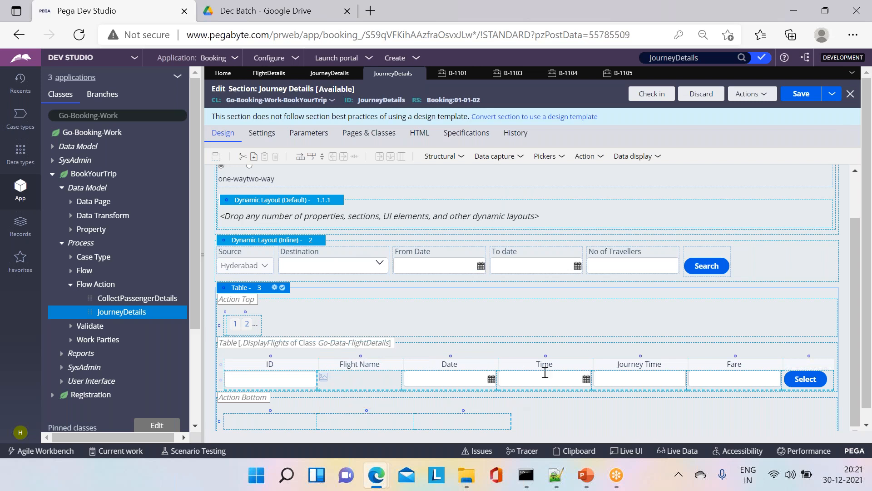
click(800, 384)
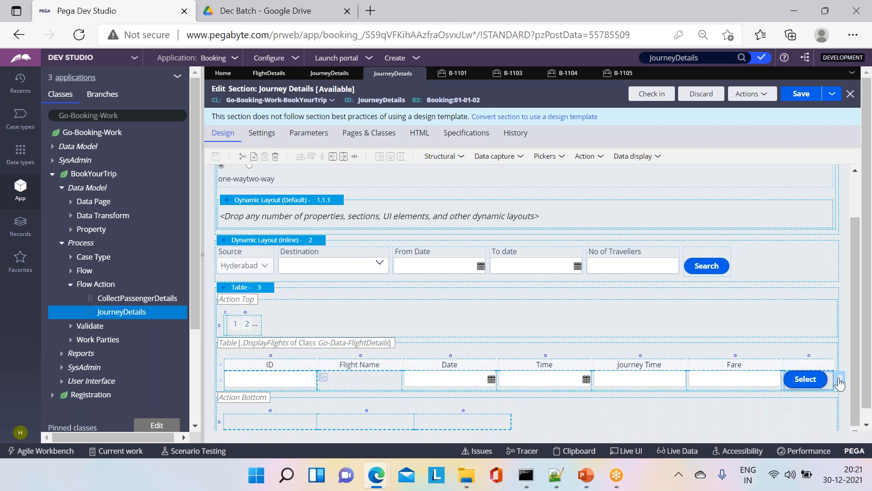
click(839, 381)
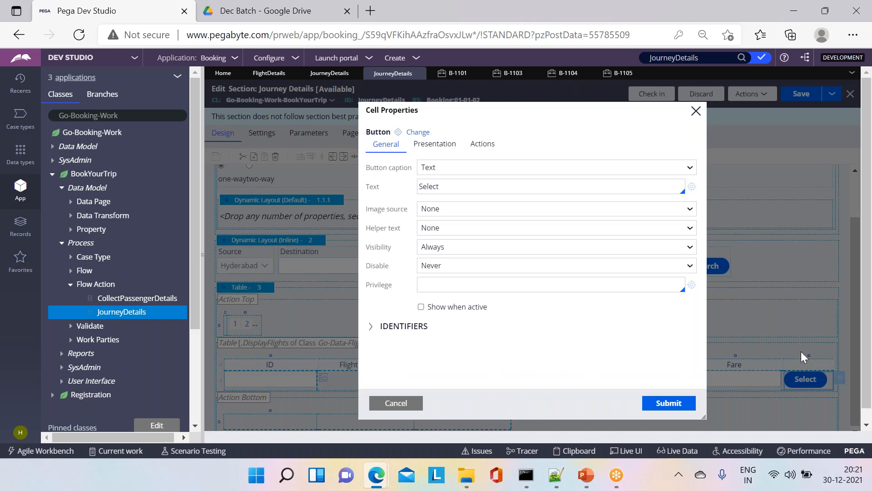
click(481, 143)
click(468, 216)
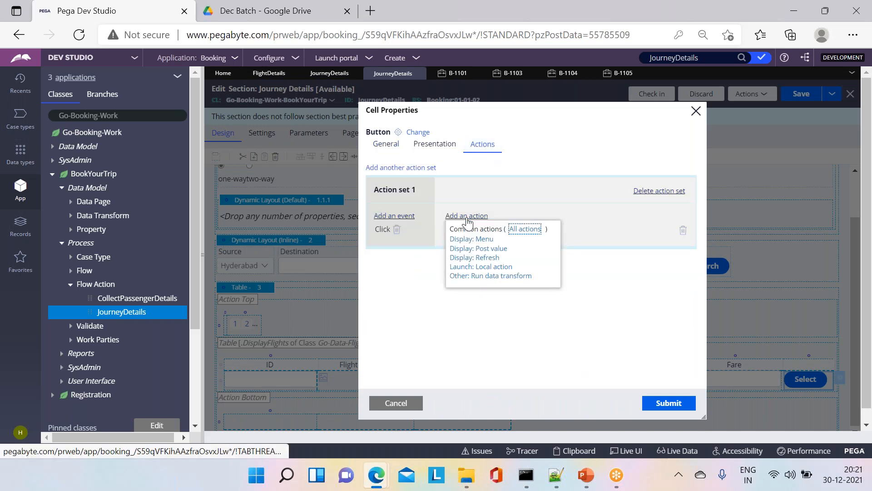
click(488, 275)
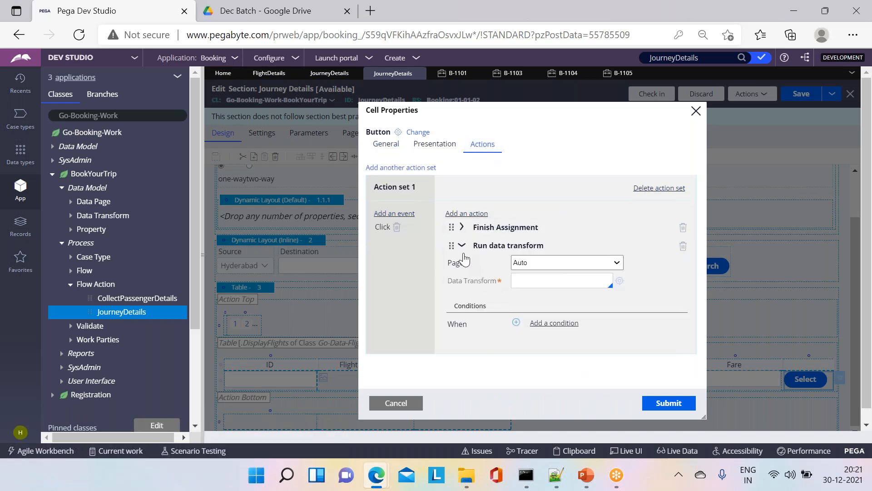
drag(453, 245, 451, 227)
Choose copydata as the data transform for the Run data transform action and open its rule.
click(547, 263)
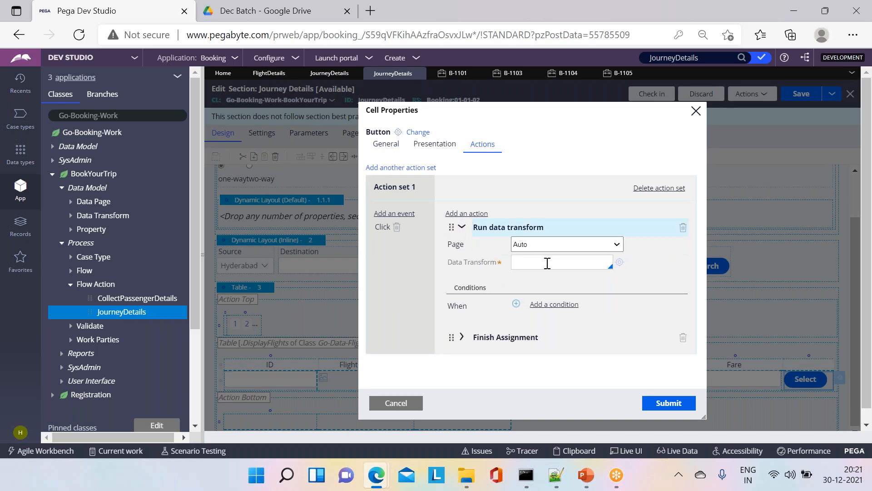
key(Down)
key(Down)
key(Return)
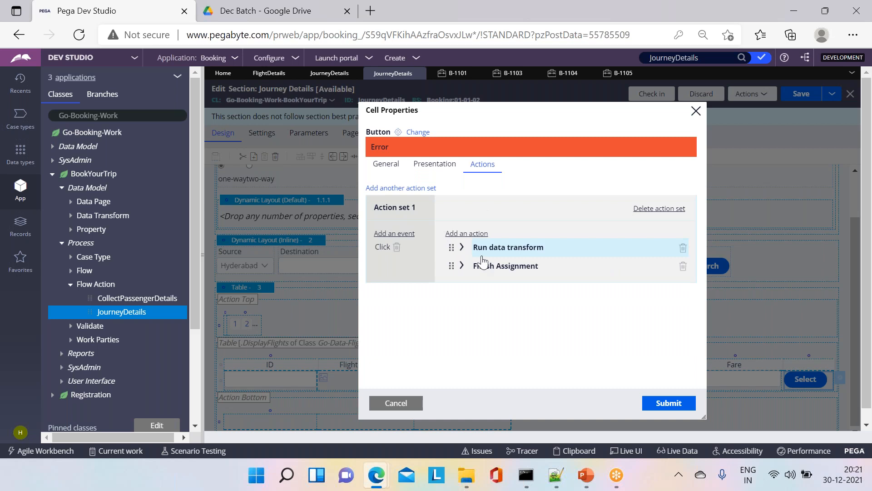
click(462, 247)
key(Down)
key(Down)
key(Return)
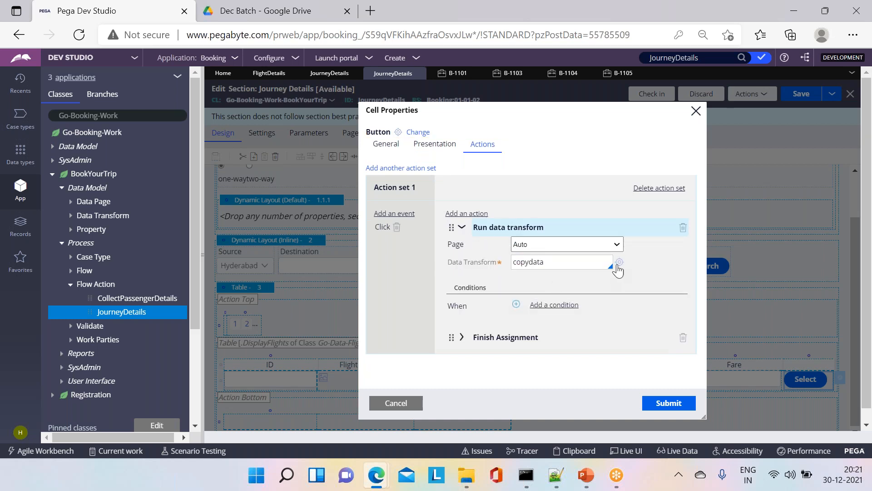
click(619, 263)
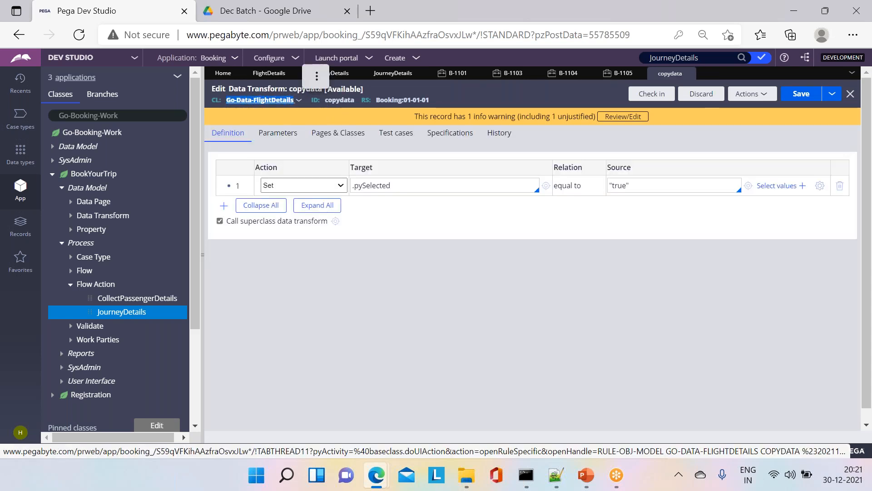
click(394, 320)
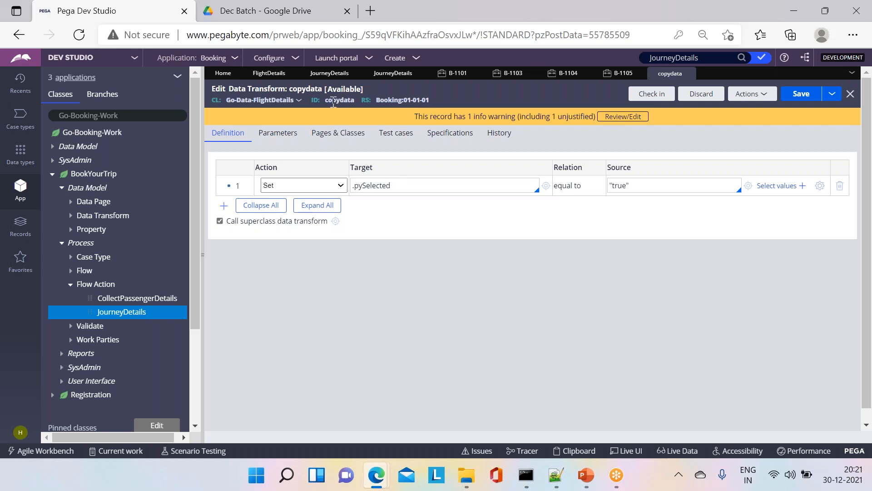
Look up .pySelected in the extended property suggestions for the target of the Set row in copydata.
drag(392, 185, 352, 185)
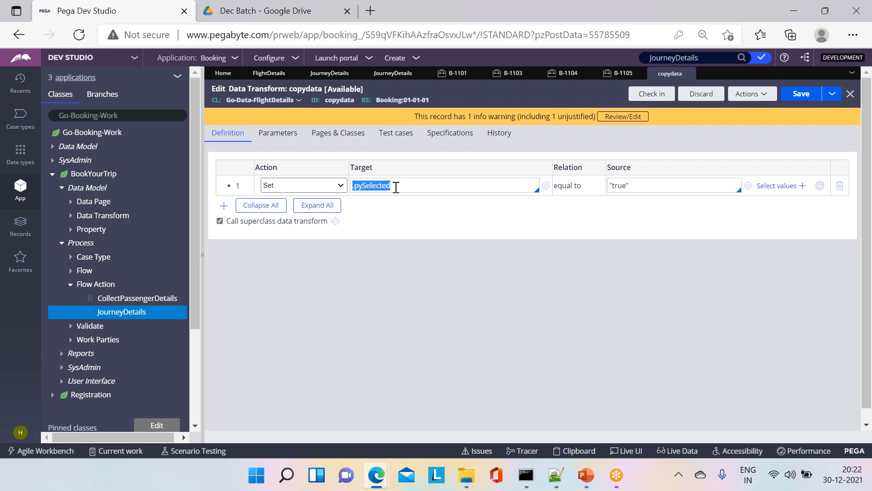
key(Down)
key(Down)
key(Down)
key(Down)
key(Down)
key(Down)
key(Down)
key(Down)
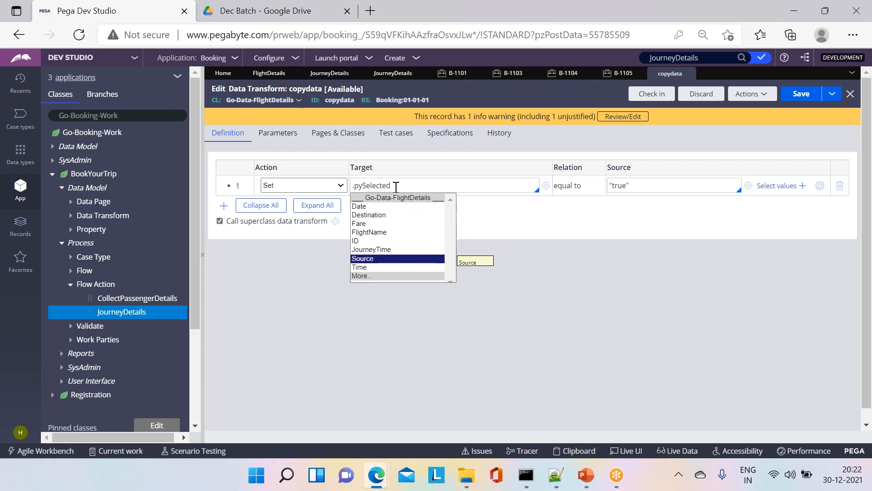
key(Down)
key(Down)
key(Return)
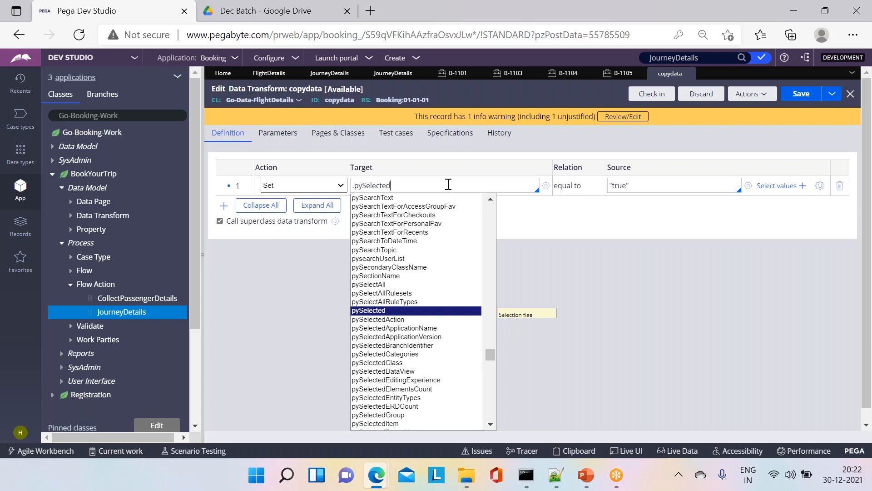
click(501, 221)
drag(401, 187, 354, 180)
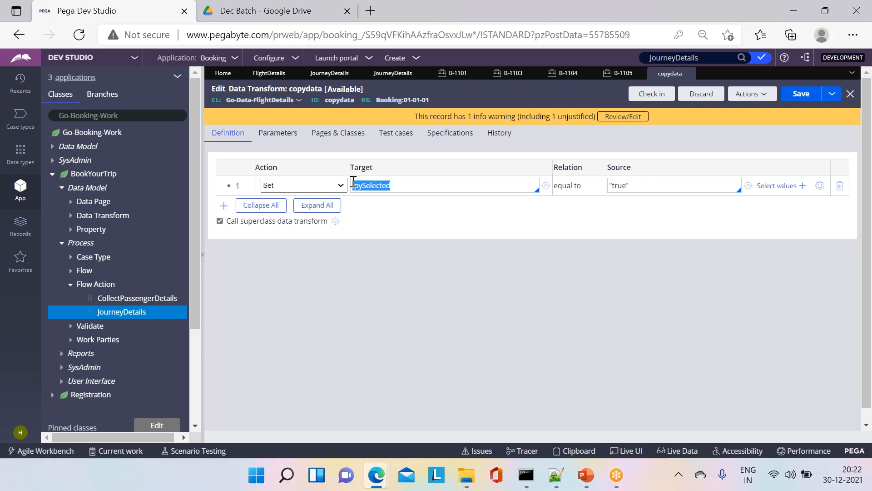
click(427, 227)
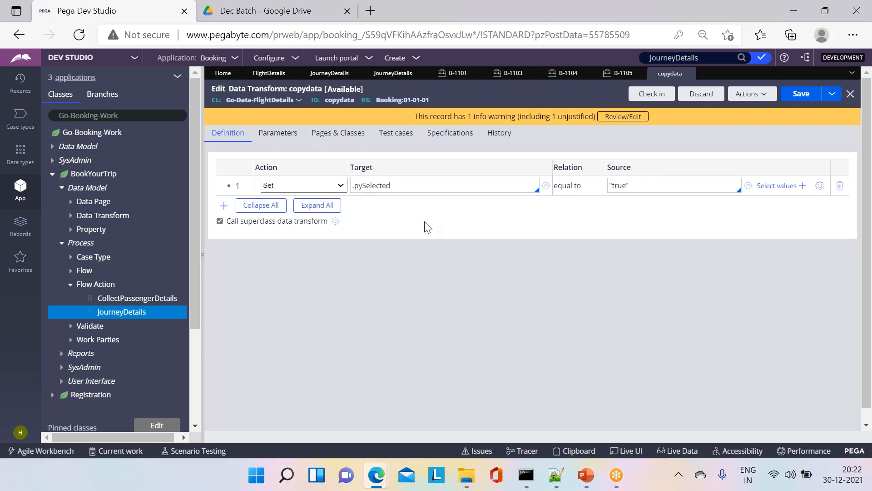
drag(397, 187, 354, 186)
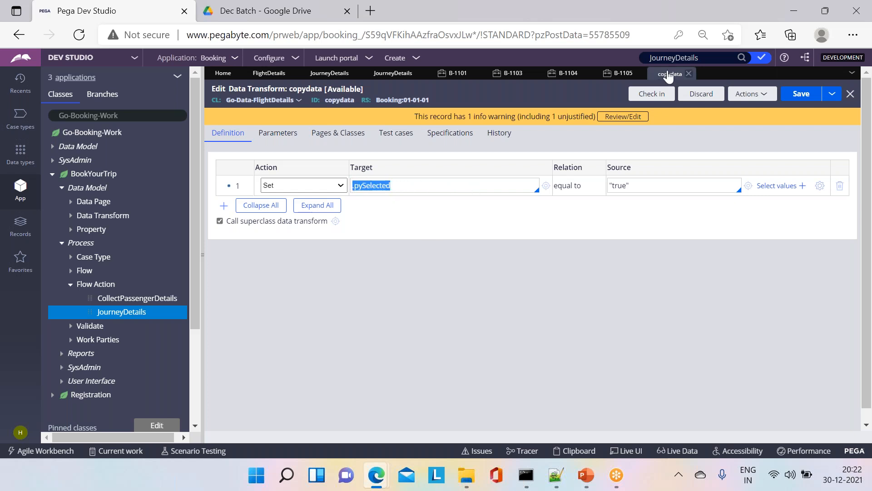
Search the rules for pySelected and dismiss the search results.
click(702, 58)
key(BackSpace)
key(BackSpace)
key(BackSpace)
key(BackSpace)
key(BackSpace)
key(BackSpace)
key(BackSpace)
key(BackSpace)
key(BackSpace)
key(BackSpace)
key(BackSpace)
key(BackSpace)
key(BackSpace)
key(BackSpace)
text(py)
key(Caps_Lock)
text(S)
key(Caps_Lock)
text(elected)
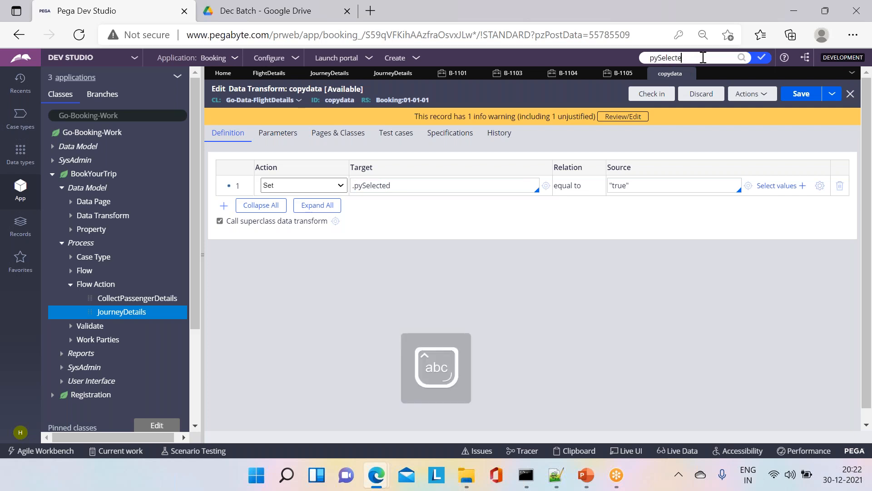
click(740, 58)
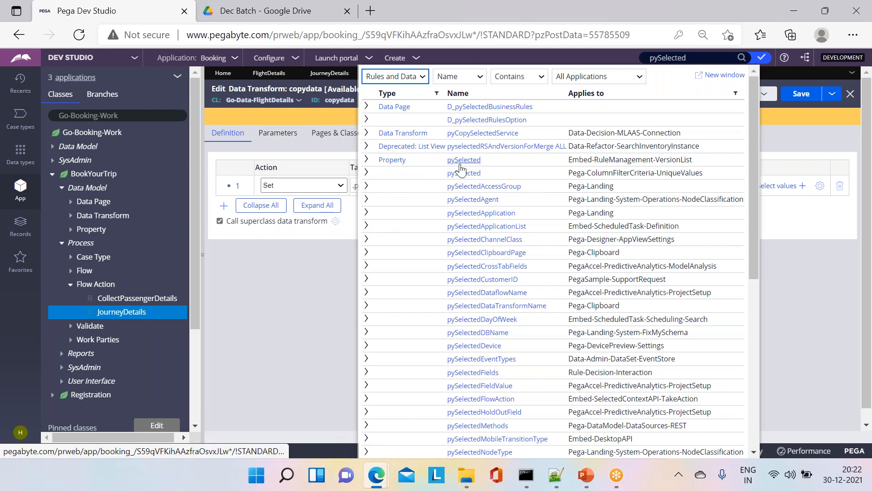
click(788, 254)
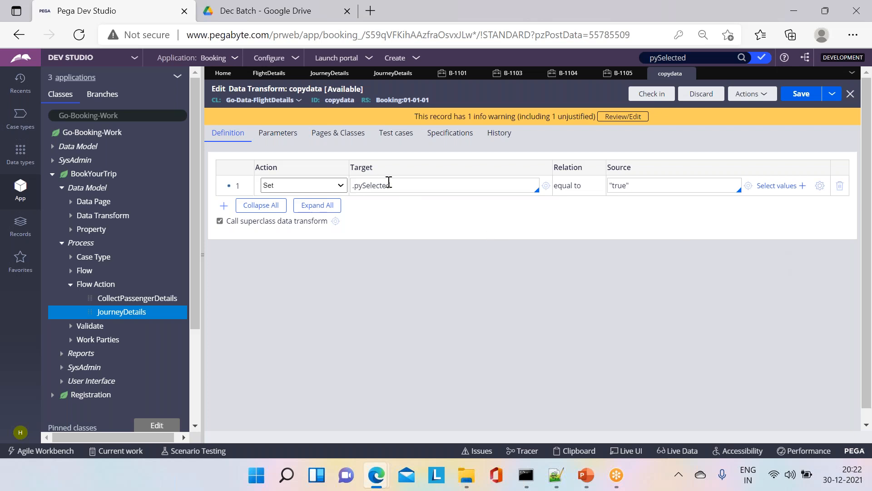
Open the pySelected property rule from the Set row's target in copydata, check its class and property type, and close it.
click(546, 187)
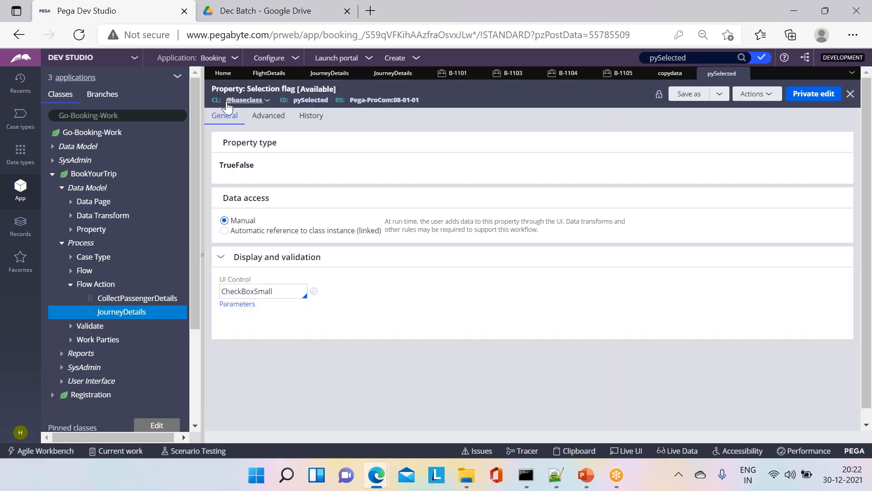
drag(223, 100, 266, 105)
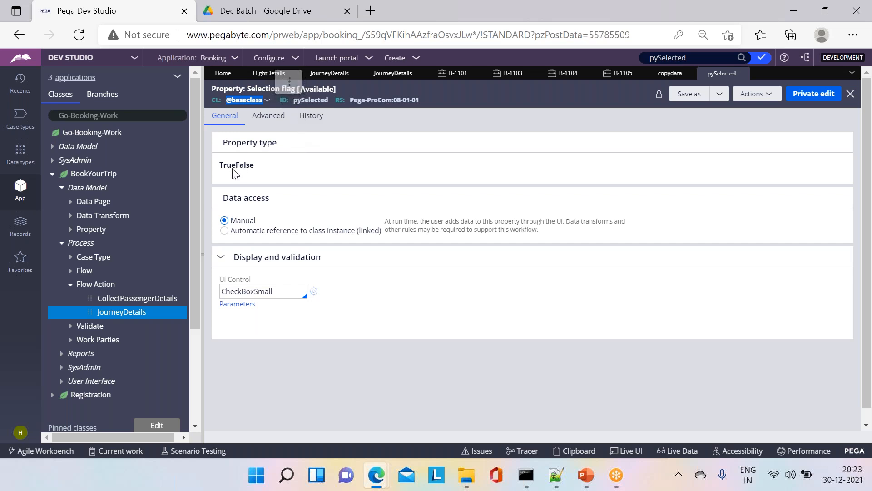
drag(220, 165, 260, 168)
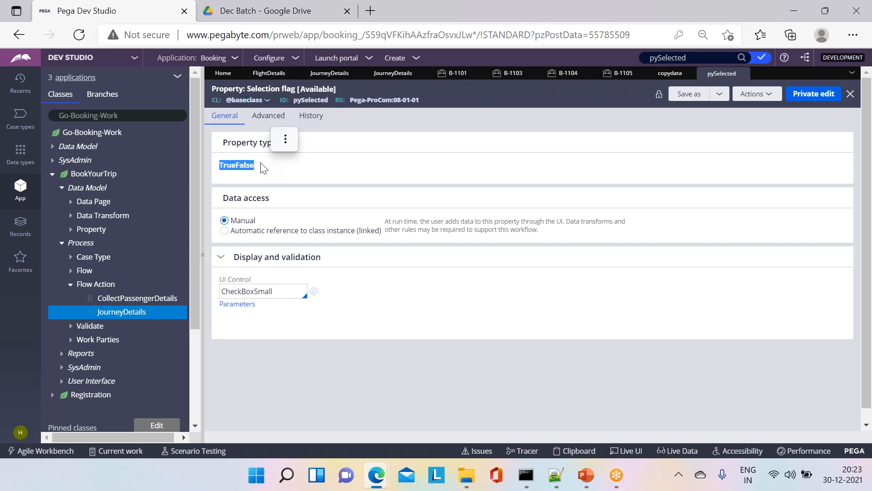
click(228, 168)
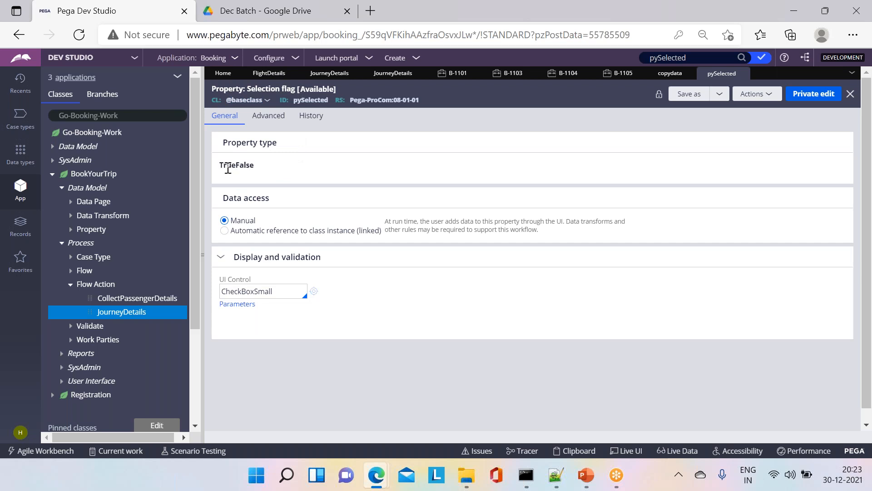
drag(227, 168, 244, 168)
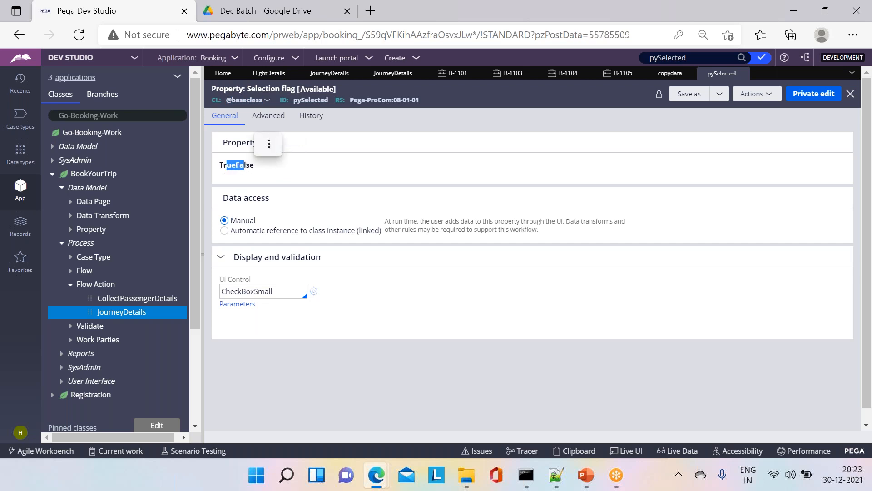
click(741, 74)
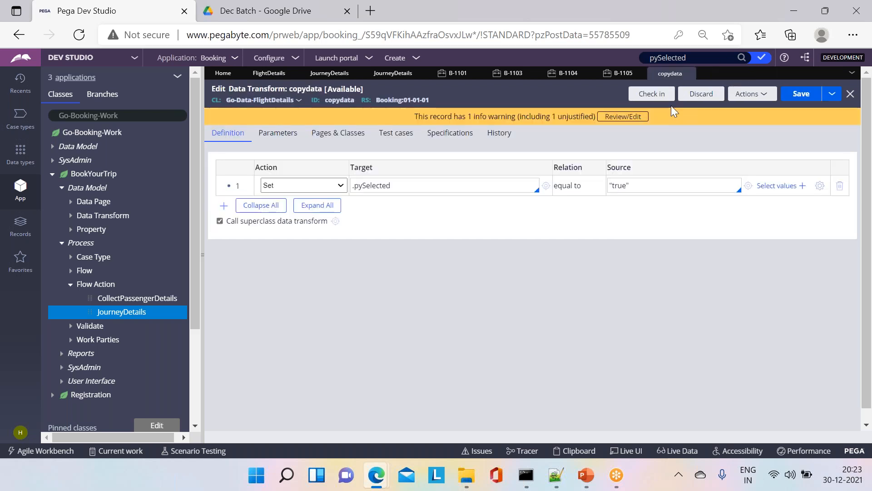
Review copydata's source value and the Select button's actions, and compare them with the flight list in case B-1105.
drag(646, 183, 592, 188)
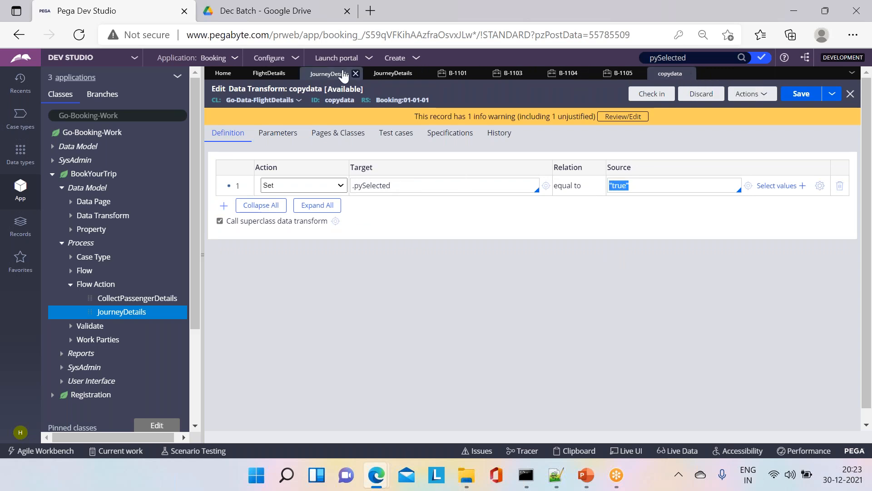
click(329, 73)
click(392, 73)
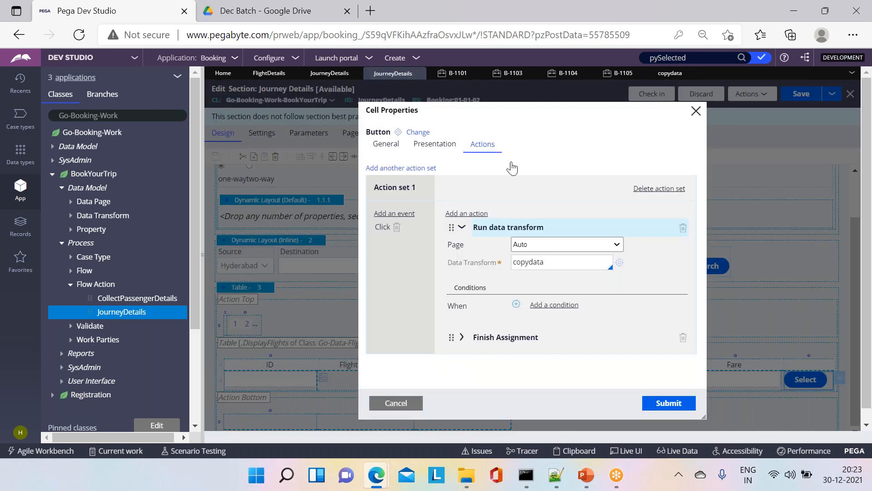
click(569, 78)
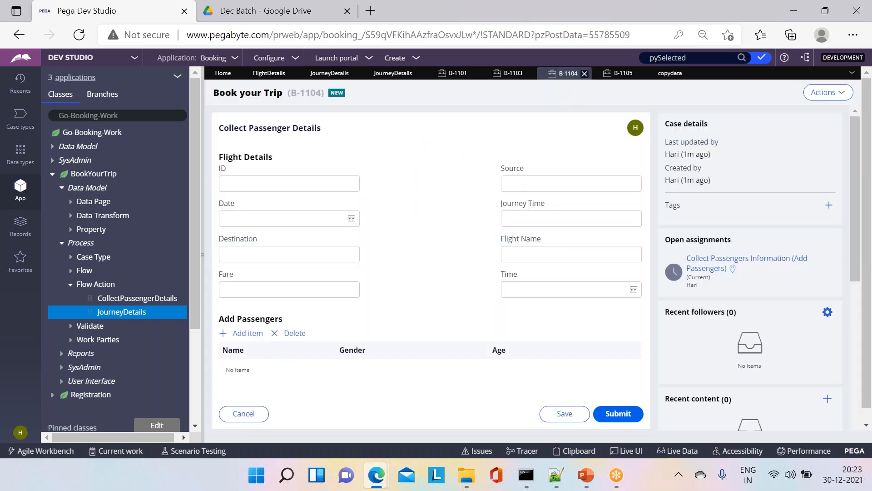
click(620, 73)
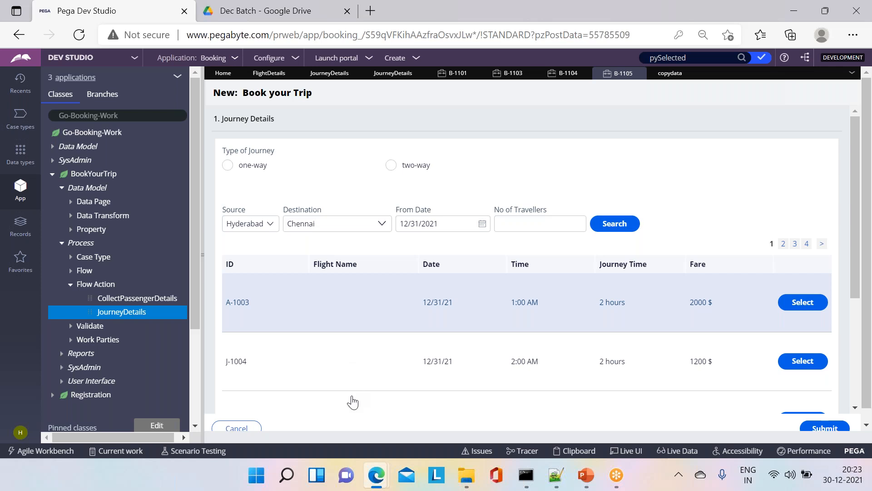
scroll(352, 409, down, 1)
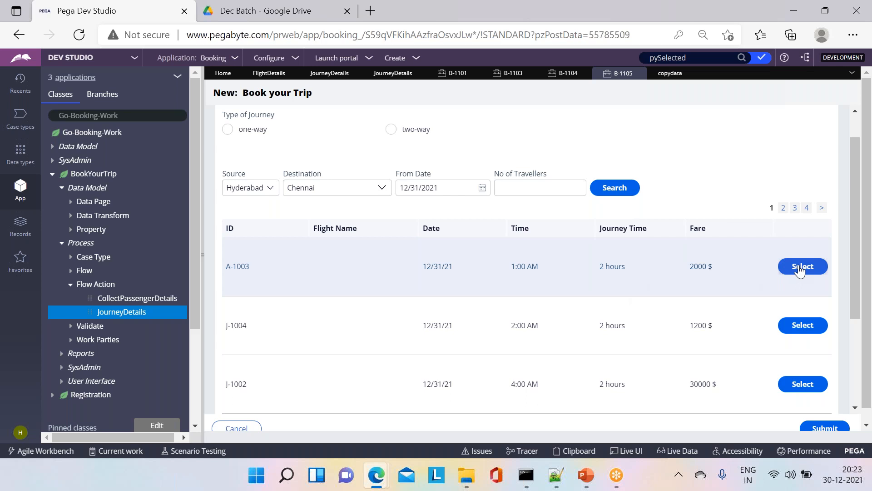
Review the Select button's general settings and actions, submit its cell properties and save the Journey Details section.
click(318, 73)
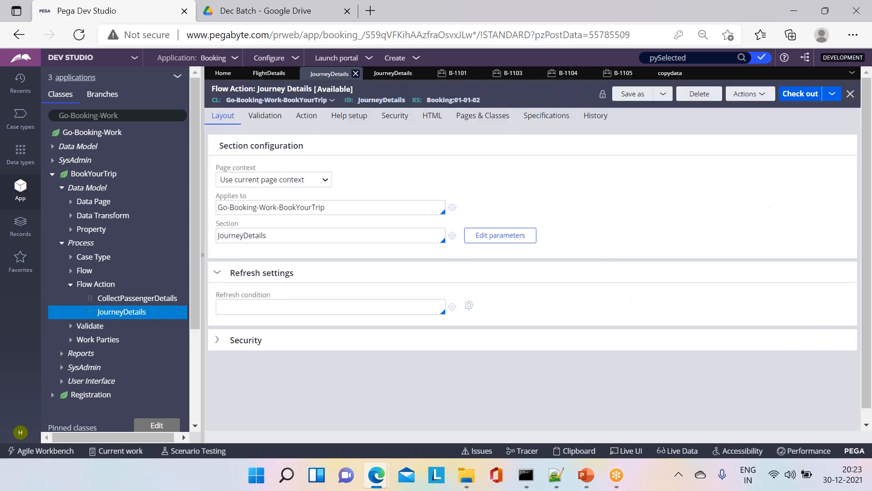
click(393, 73)
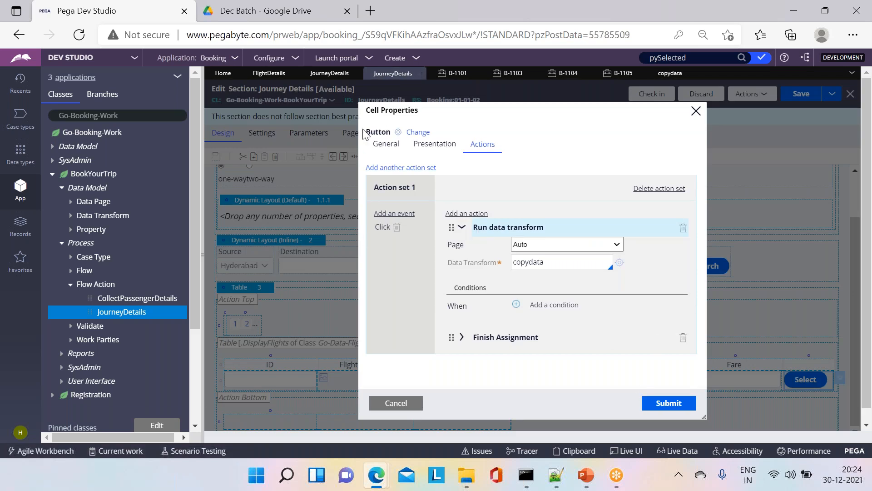
click(385, 143)
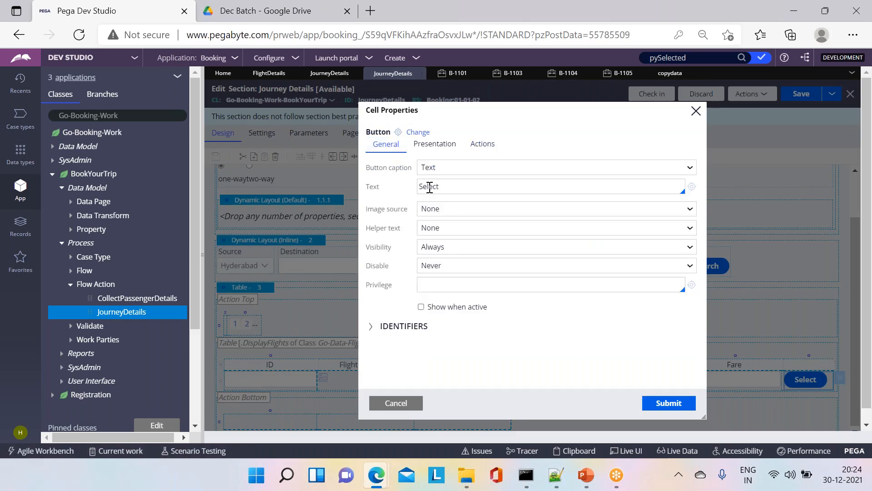
click(487, 145)
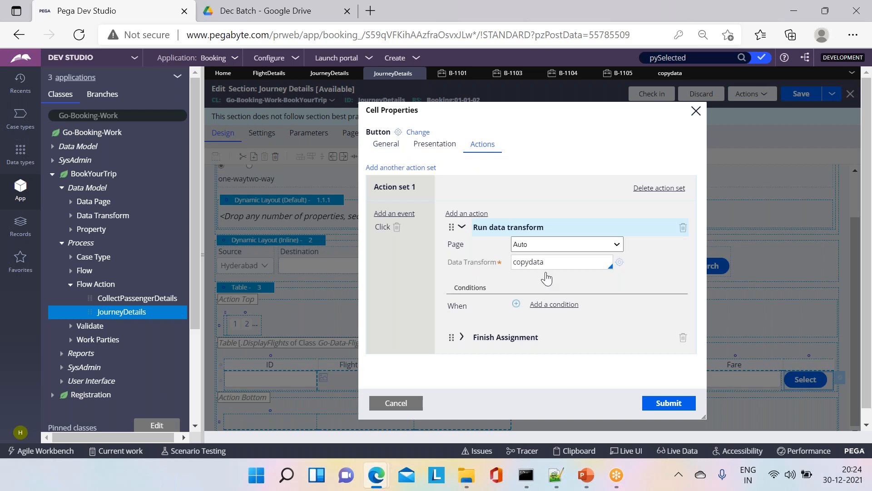
click(664, 409)
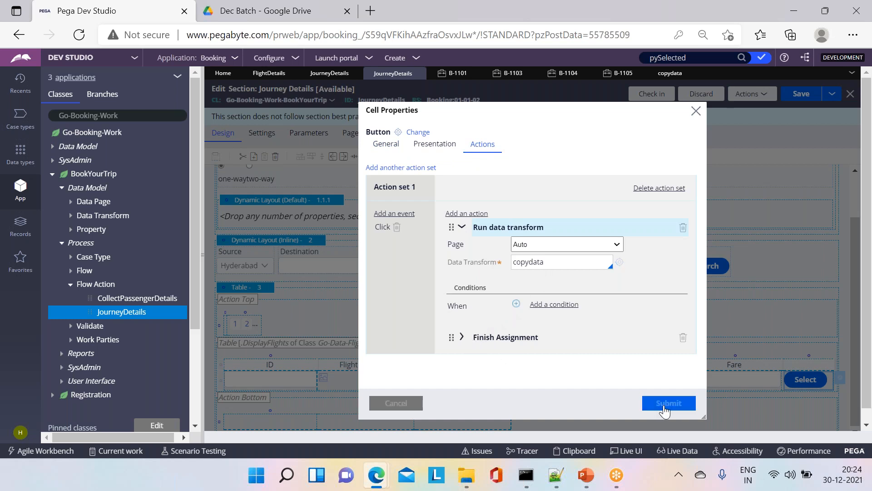
click(802, 95)
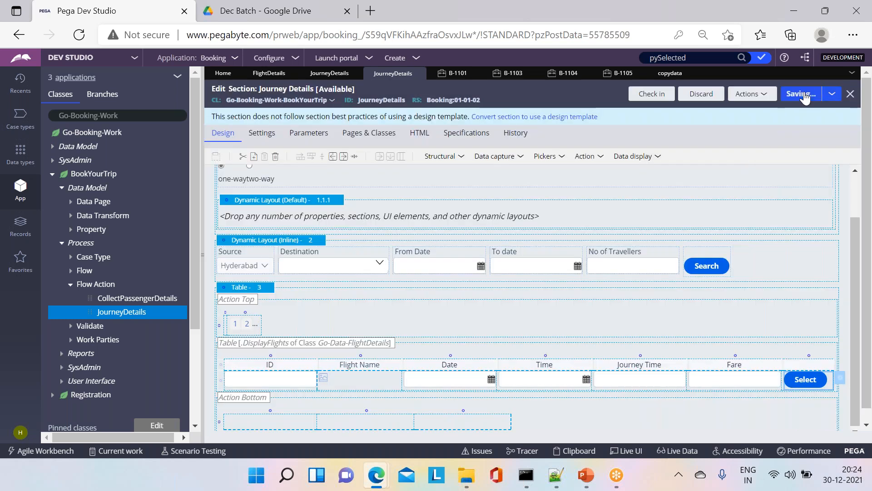
Create a new Book your Trip case and search for flights from Hyderabad to Chennai with From Date 12/31/2021.
click(417, 62)
mouse_move(425, 67)
click(542, 80)
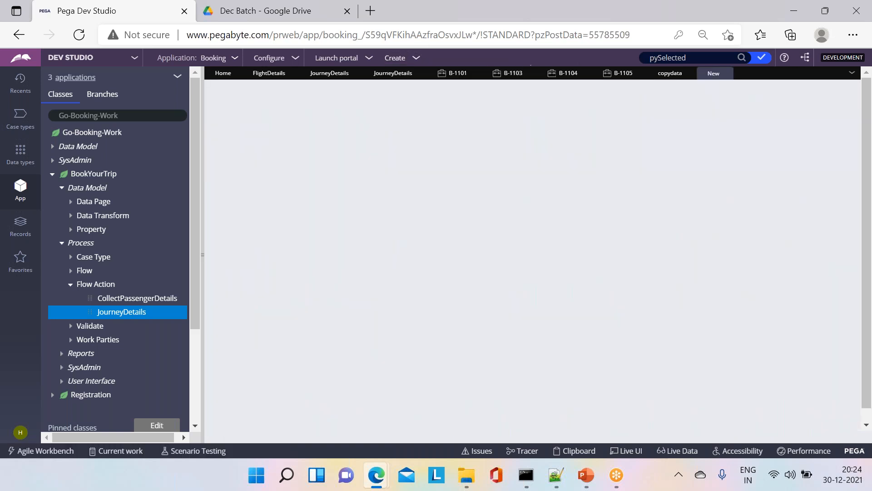
click(358, 223)
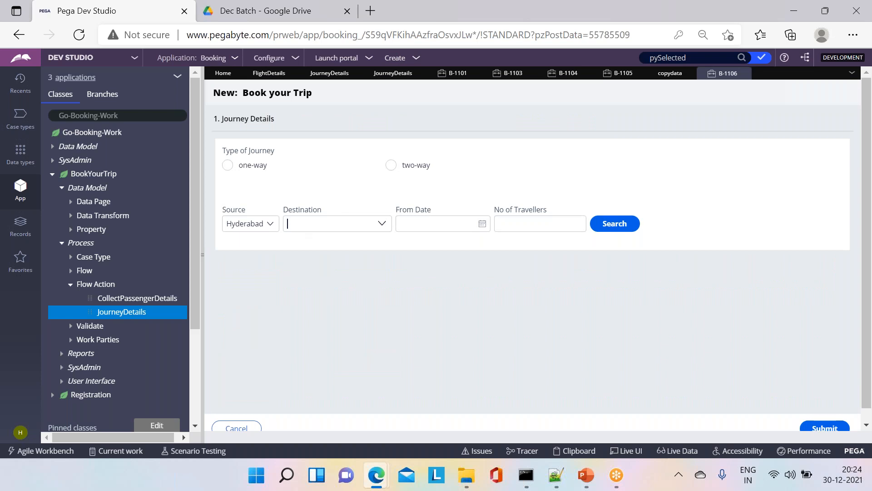
click(382, 230)
click(300, 281)
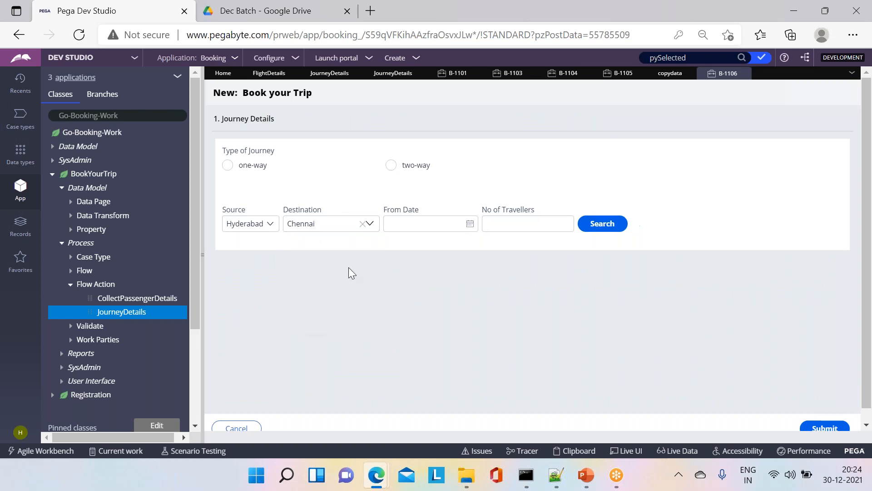
click(469, 225)
click(478, 331)
click(572, 223)
click(597, 224)
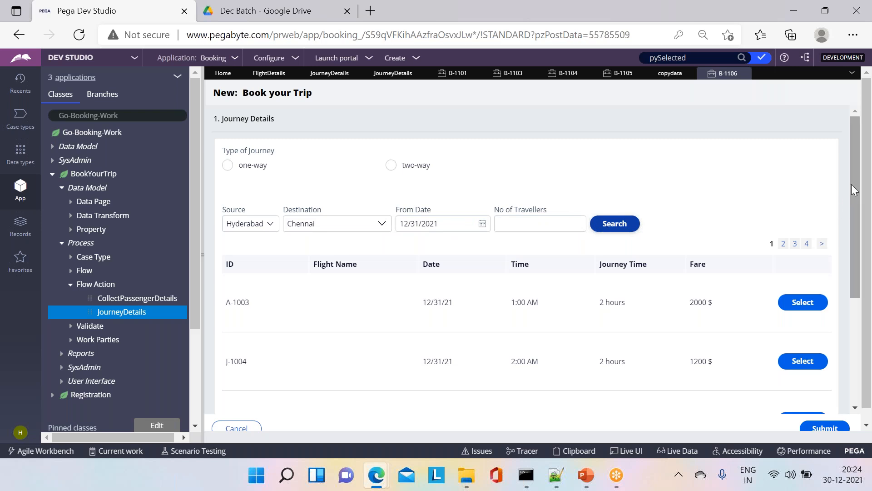
Select flight J-1004 in the flight list and check the ID in the passenger step's Flight Details.
scroll(857, 188, down, 2)
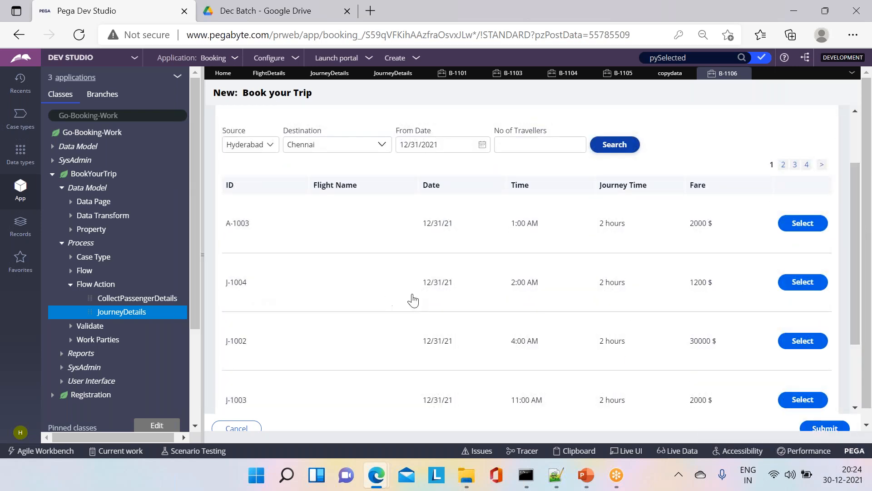
click(802, 281)
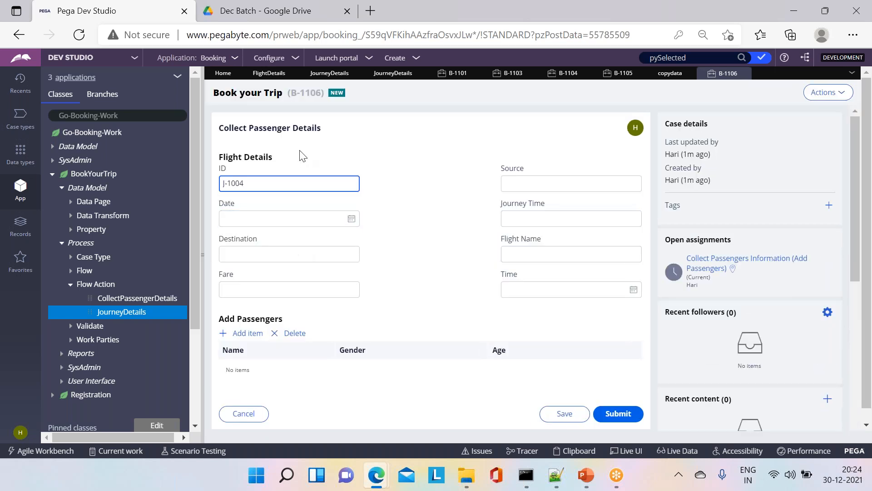
triple_click(253, 181)
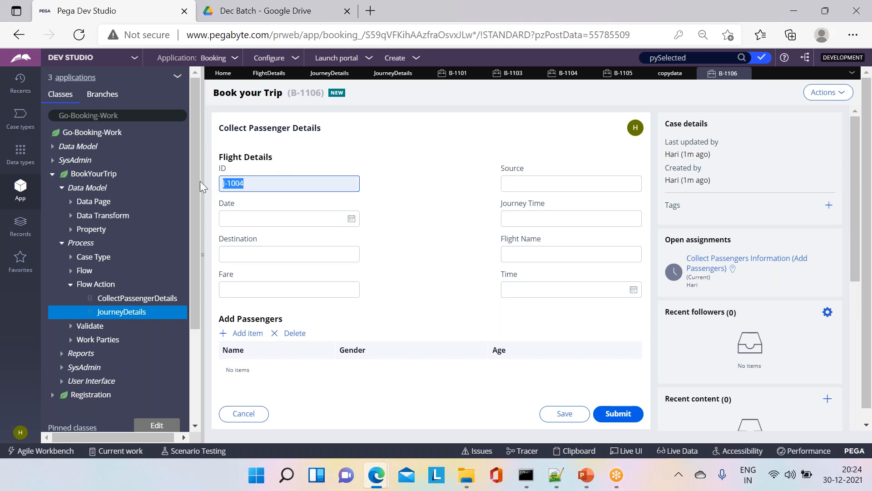
click(289, 184)
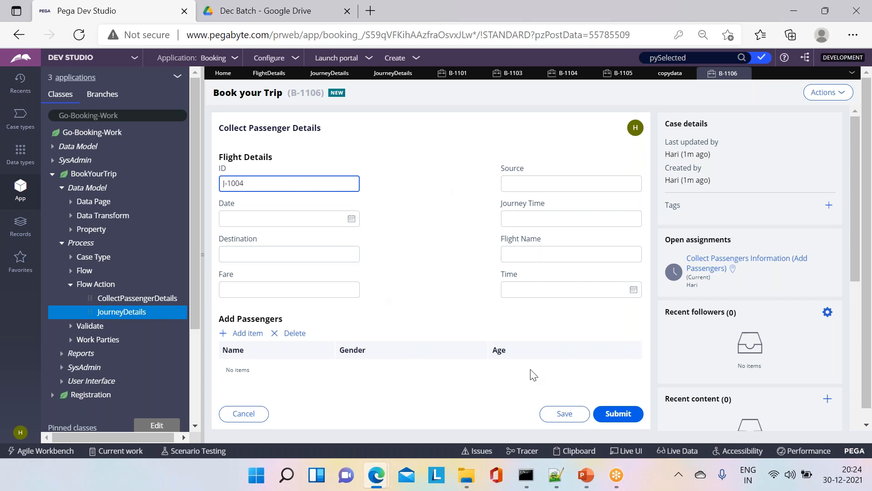
Open the clipboard for the new case and show and expand its pyWorkPage.
click(574, 450)
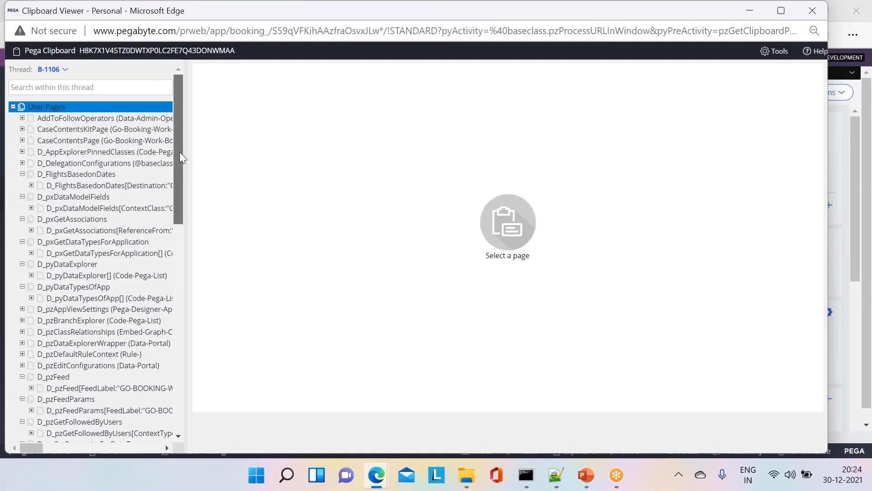
drag(180, 157, 186, 458)
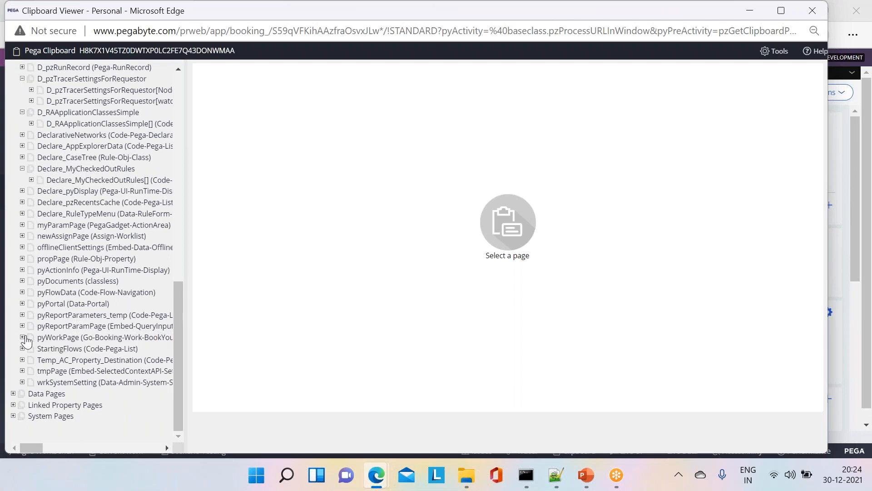
click(27, 341)
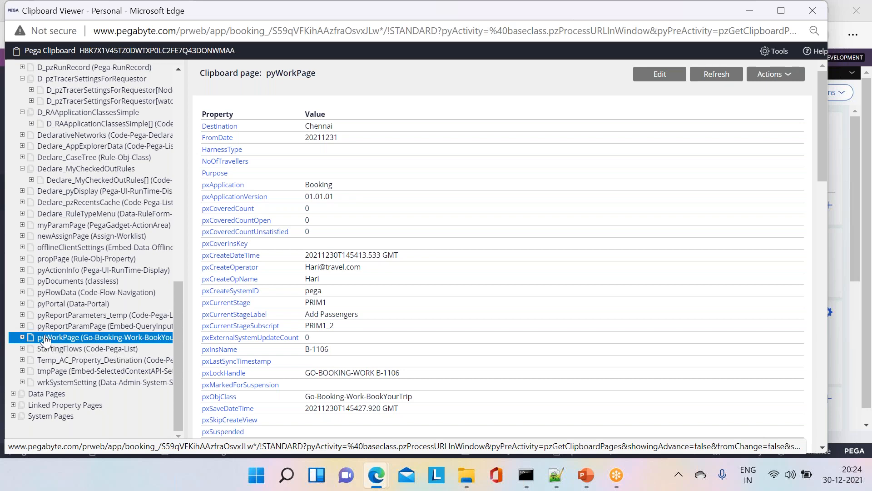
click(23, 337)
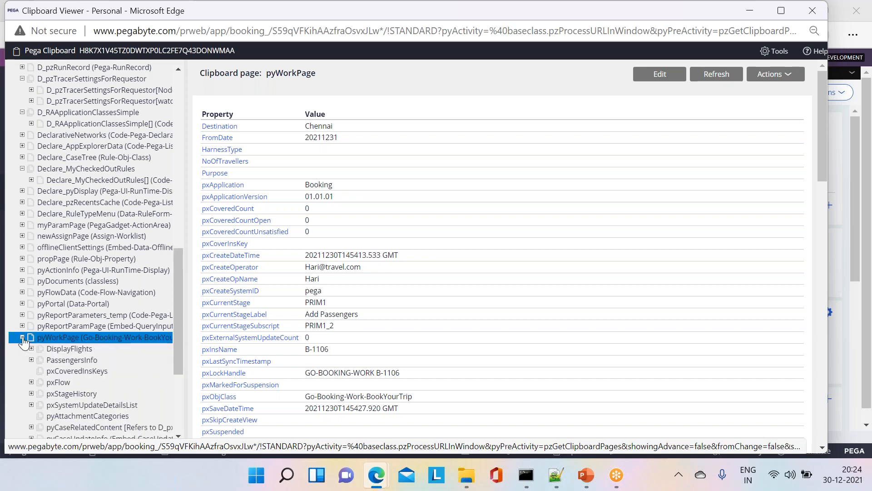
Expand the DisplayFlights list under pyWorkPage and examine the pySelected property of DisplayFlights(18).
drag(178, 275, 178, 331)
click(72, 193)
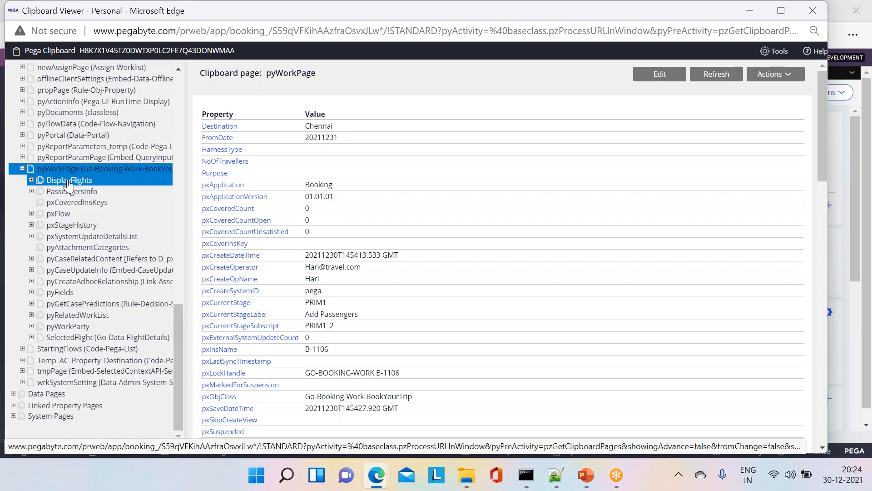
click(31, 181)
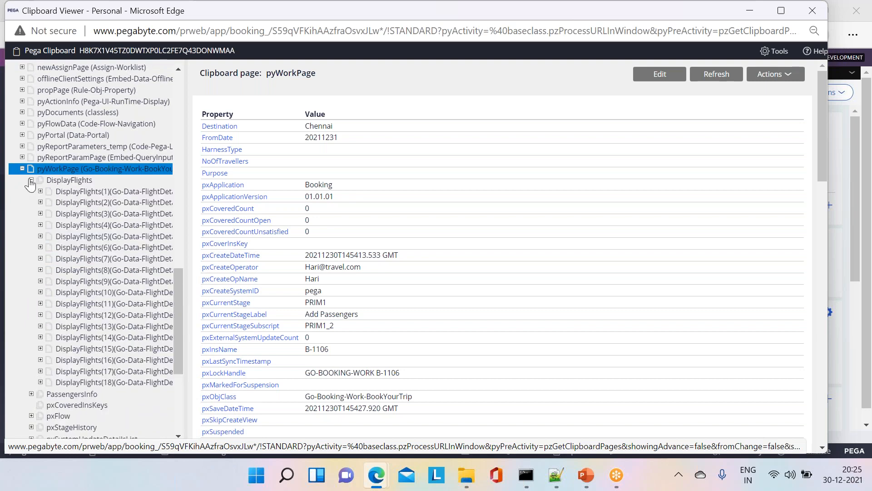
click(116, 384)
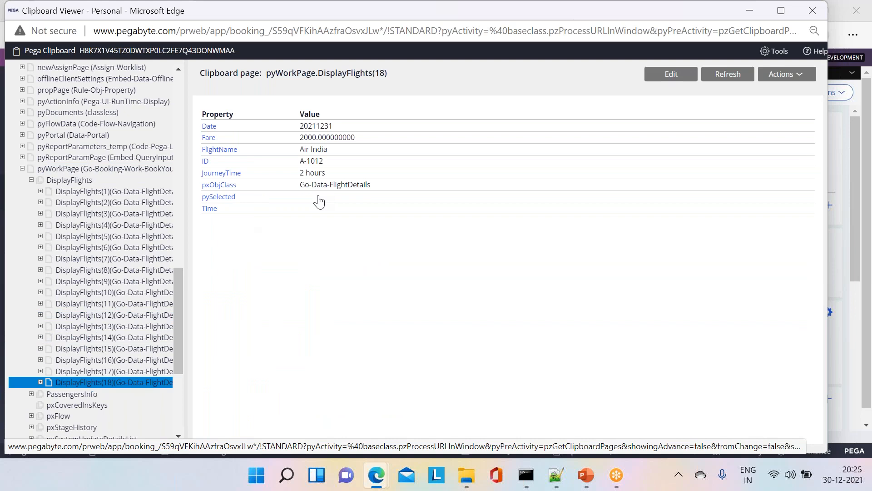
Look through DisplayFlights(6) and DisplayFlights(2) to find the clipboard entry for flight ID J-1004.
click(116, 248)
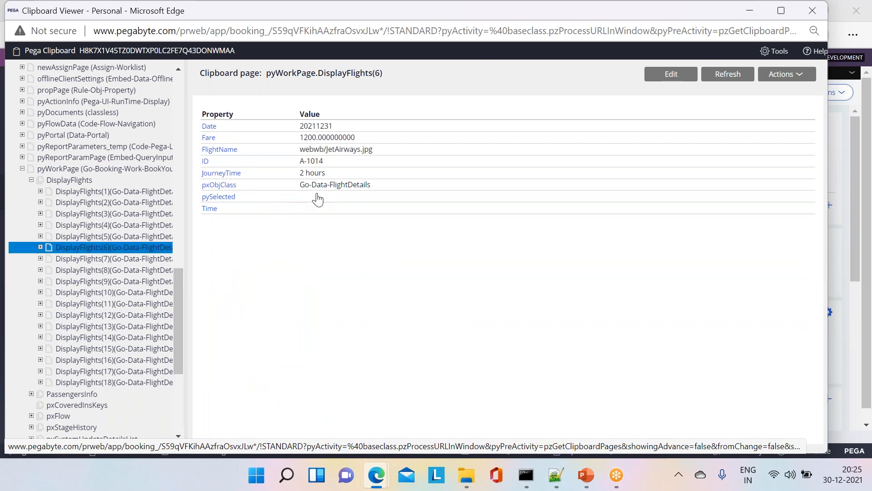
click(107, 202)
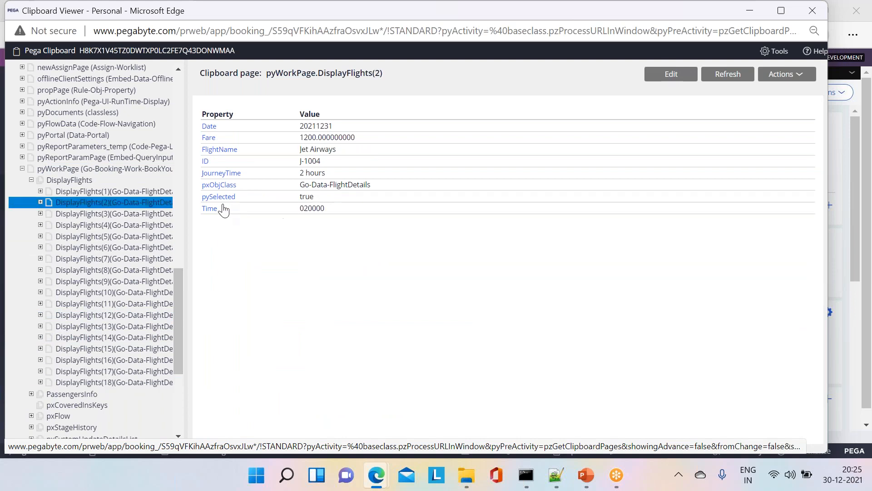
triple_click(313, 163)
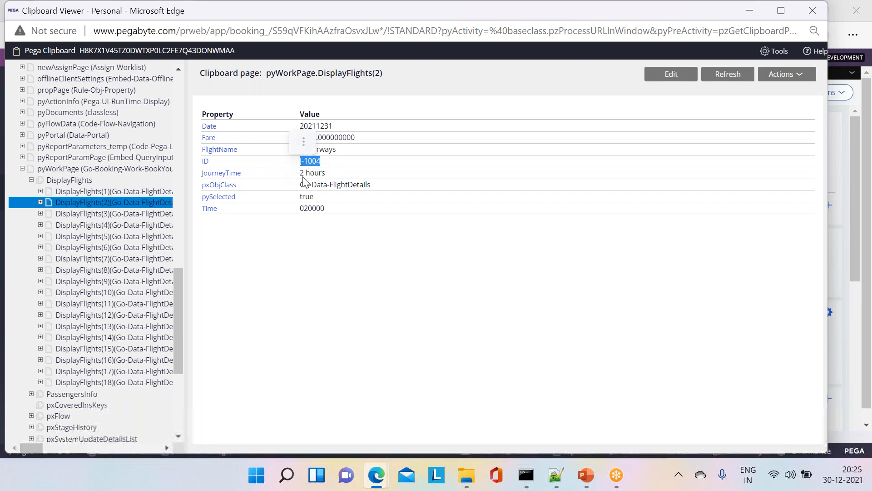
Compare pySelected in DisplayFlights(1), (3), (4) and (6) with its value in DisplayFlights(2), and close the clipboard.
click(126, 192)
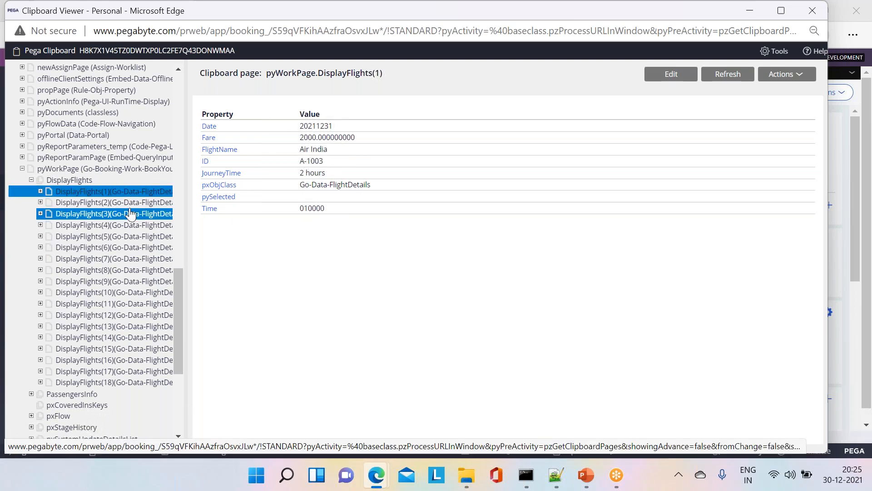
click(114, 213)
click(113, 224)
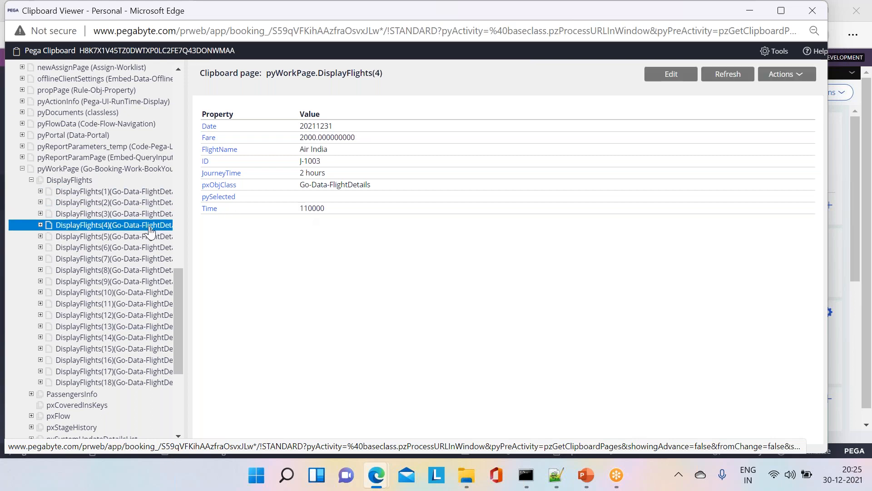
click(119, 248)
drag(117, 248, 127, 315)
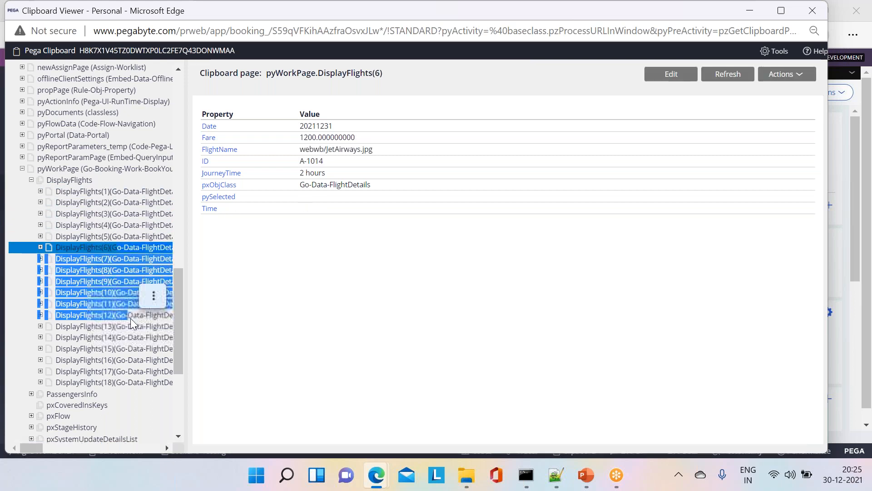
click(109, 206)
double_click(306, 196)
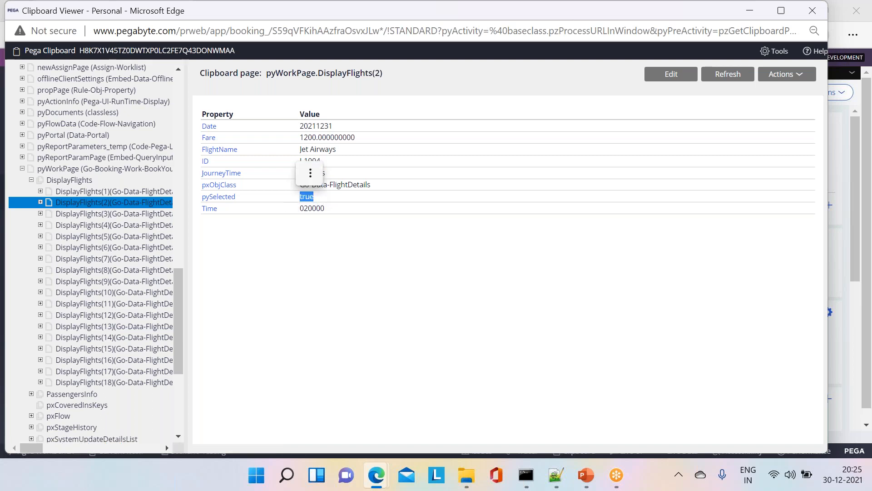
click(813, 11)
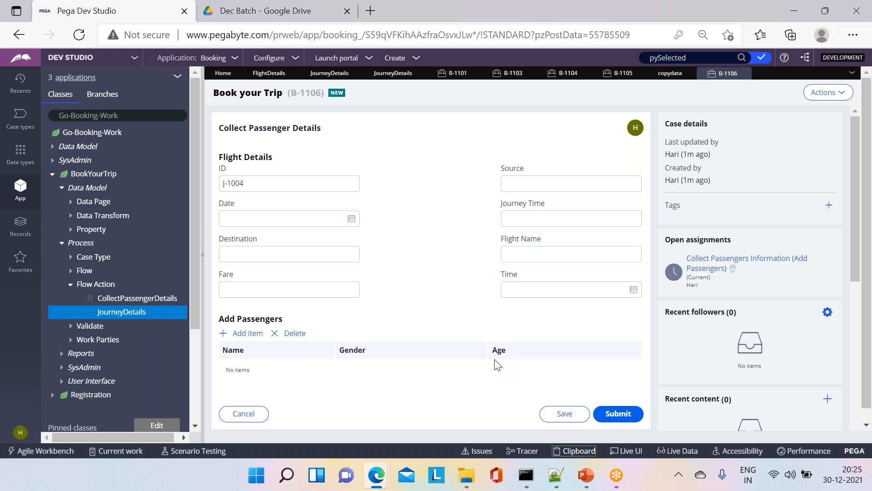
Reopen the clipboard and expand the DisplayFlights list under pyWorkPage.
click(575, 450)
scroll(101, 318, down, 10)
click(21, 336)
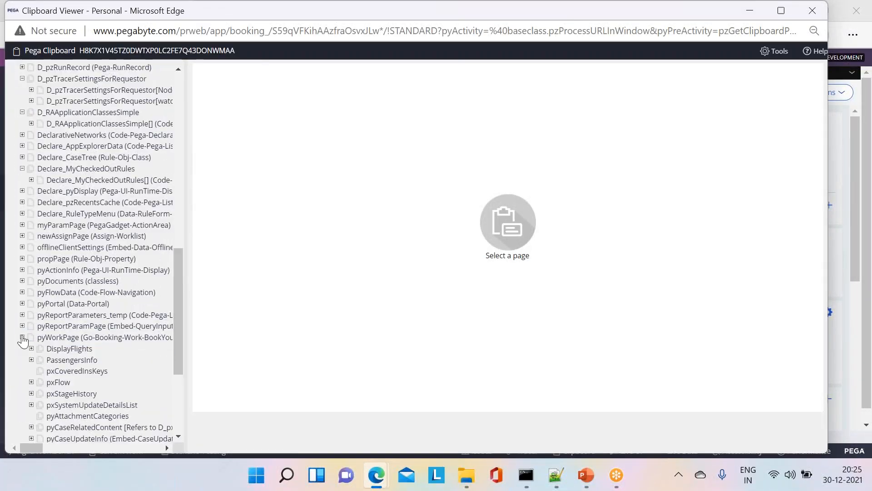
click(31, 349)
scroll(181, 308, down, 6)
drag(181, 352, 184, 296)
Examine the properties of DisplayFlights(1) and DisplayFlights(2), including pySelected, and close the clipboard.
click(114, 262)
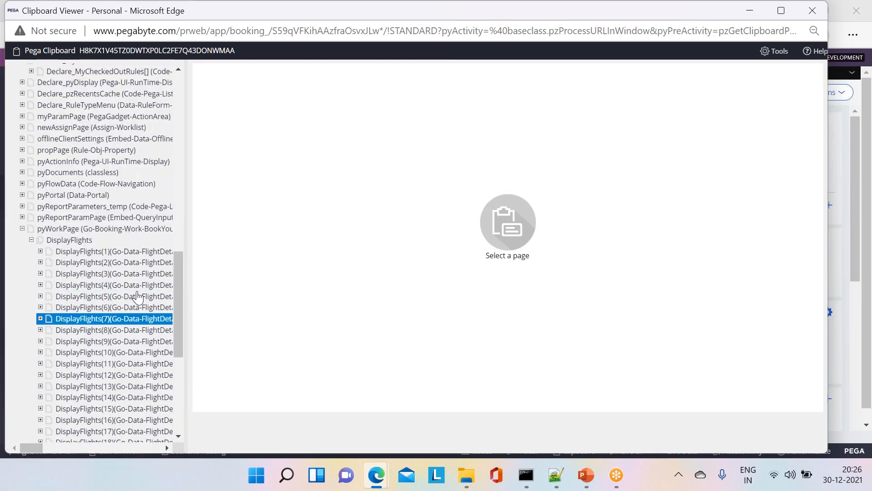
click(117, 252)
click(114, 262)
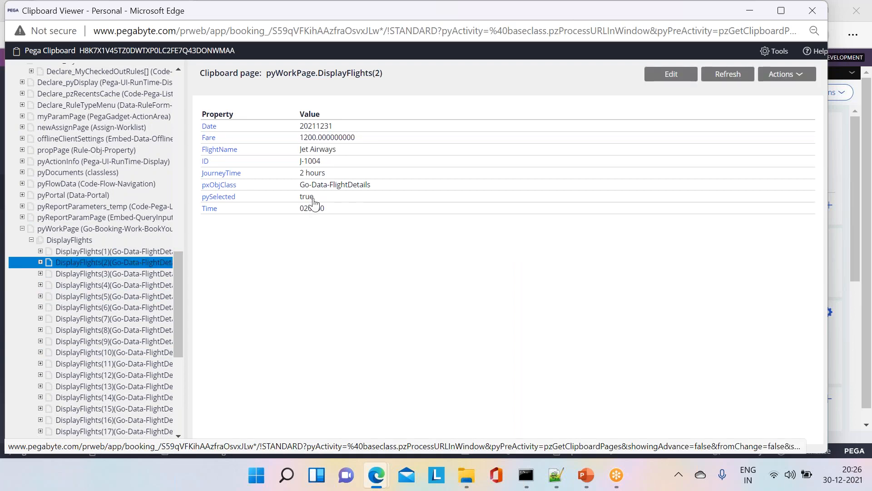
drag(315, 197, 203, 114)
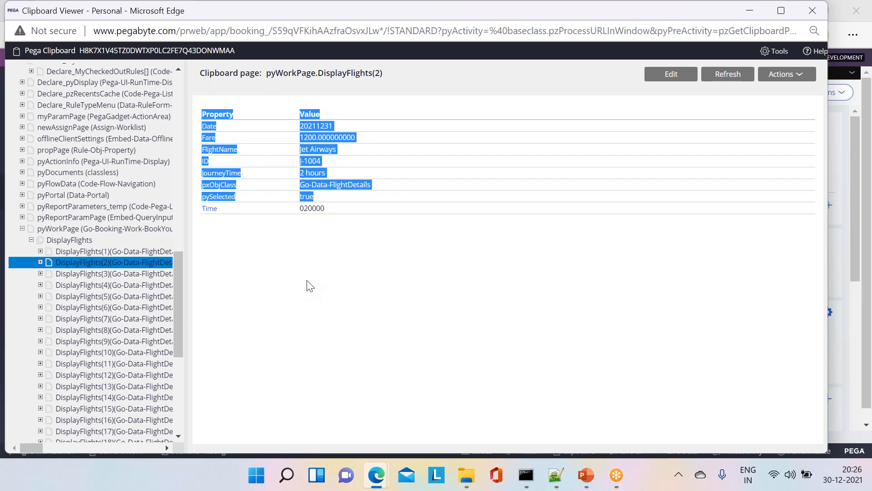
click(813, 11)
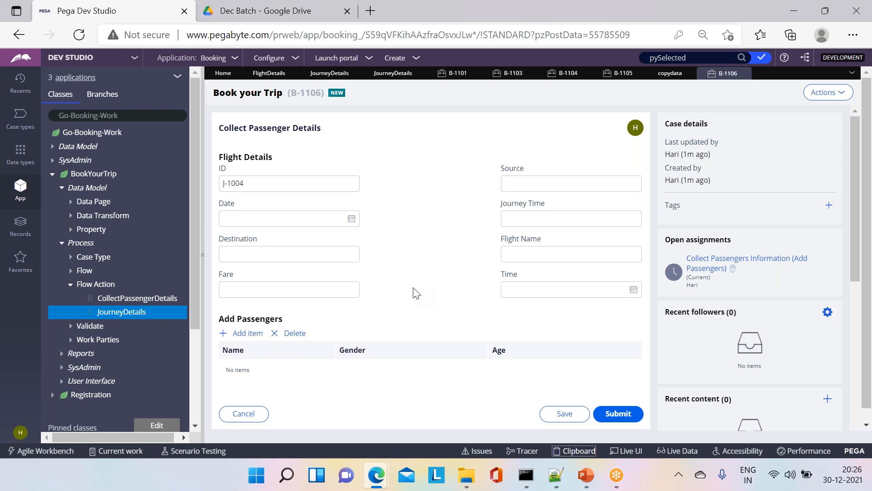
Review the second requirement in the Notepad++ notes, about copying the selected flight, and return to Dev Studio.
key(alt+Tab)
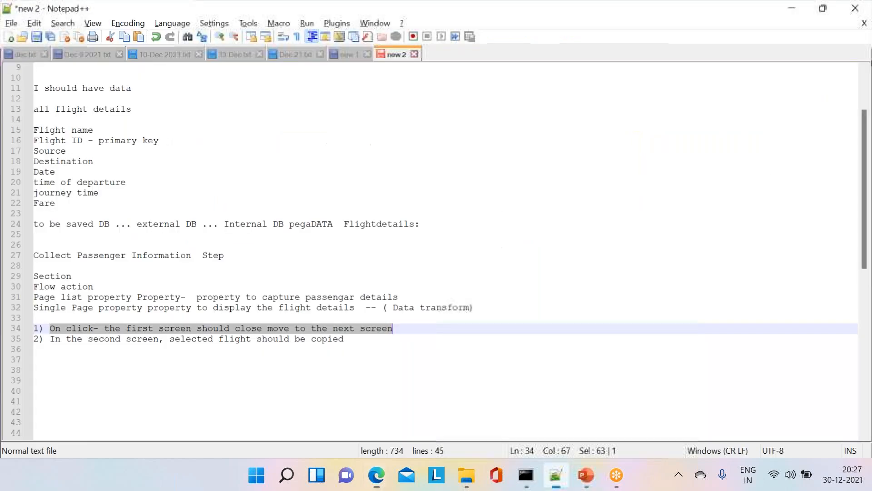
click(397, 331)
drag(54, 340, 364, 341)
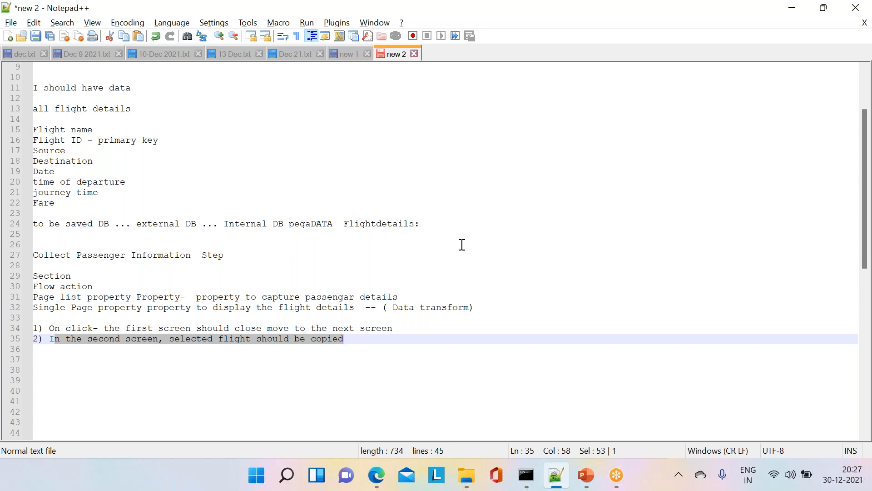
click(796, 11)
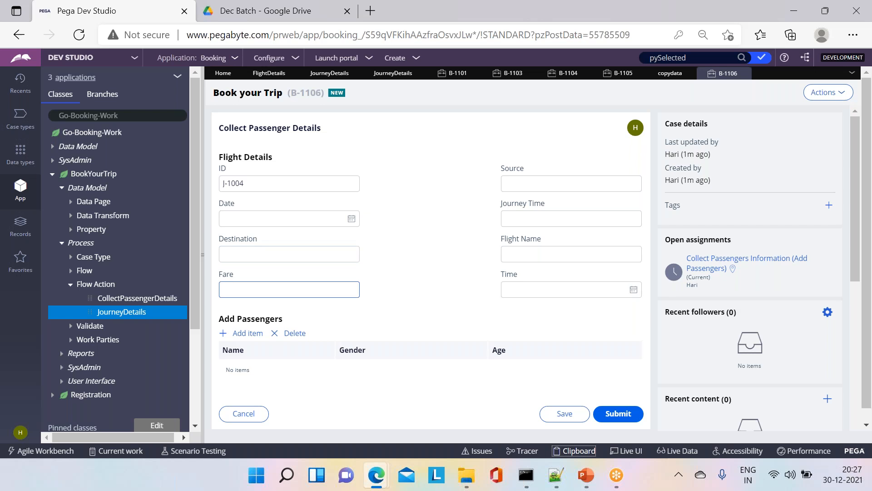
Refresh the App Explorer.
drag(198, 280, 205, 206)
click(177, 77)
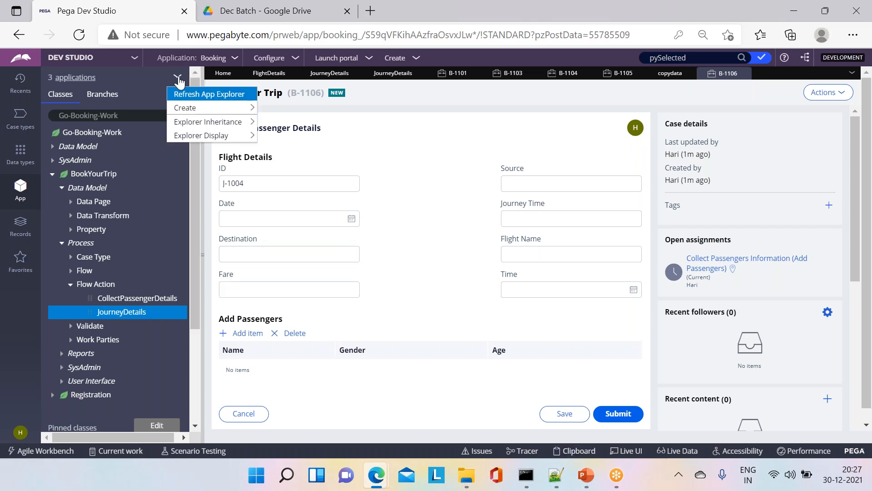
click(181, 96)
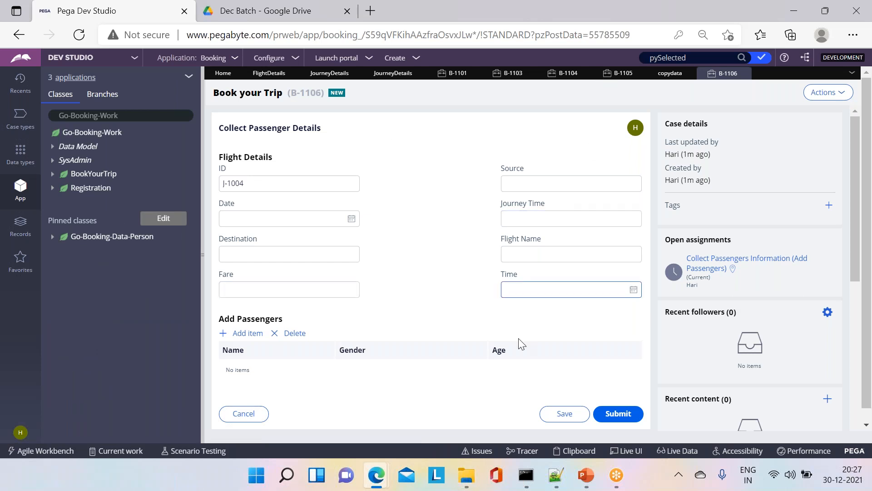
Open the clipboard for the case again and expand pyWorkPage and its DisplayFlights list.
click(579, 452)
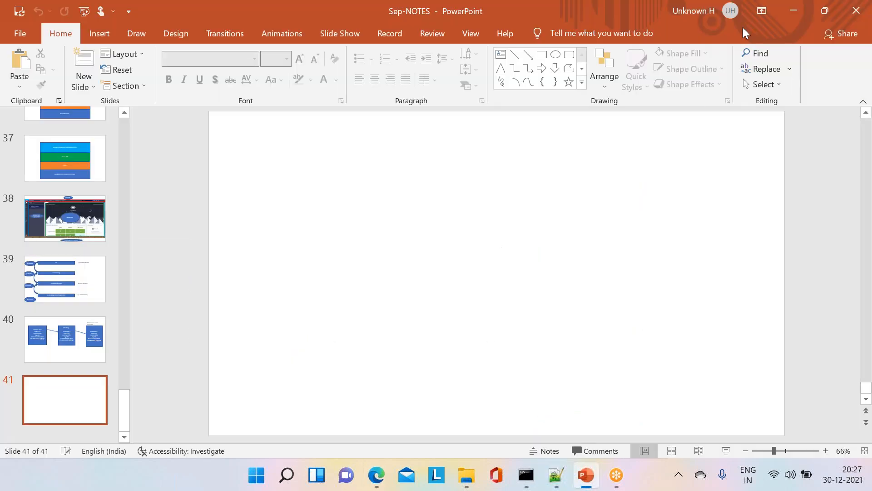
click(793, 14)
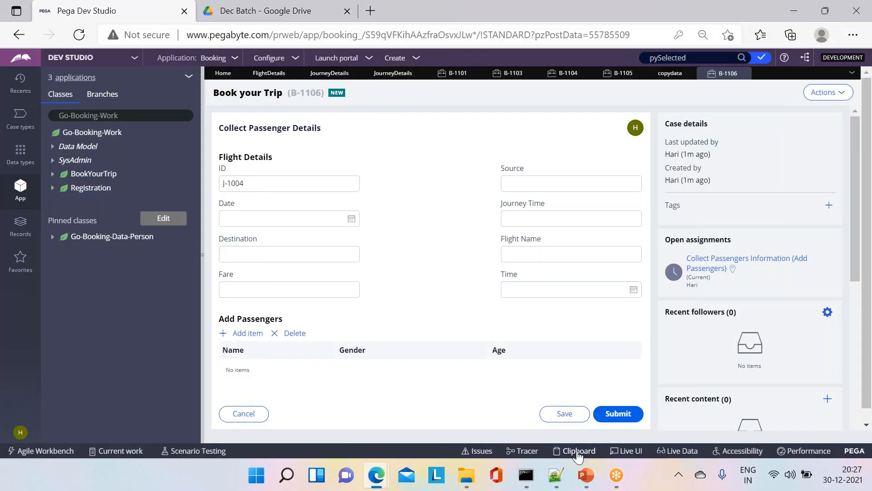
click(578, 445)
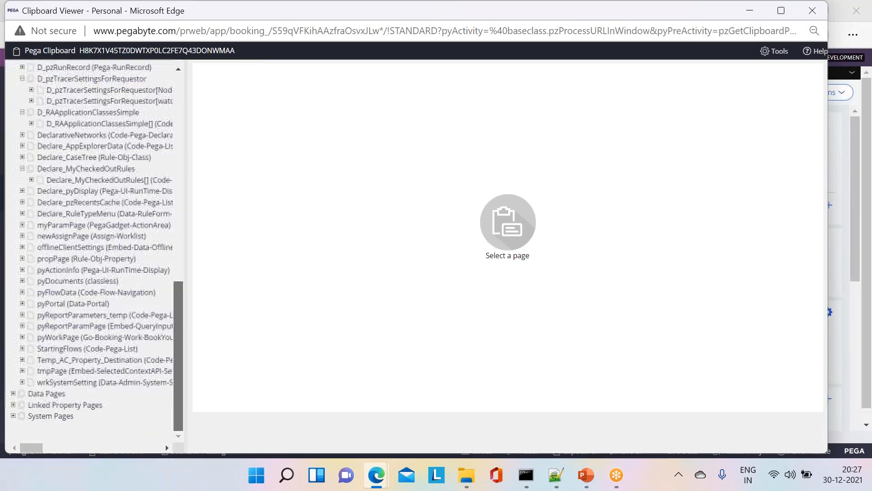
click(21, 337)
click(31, 348)
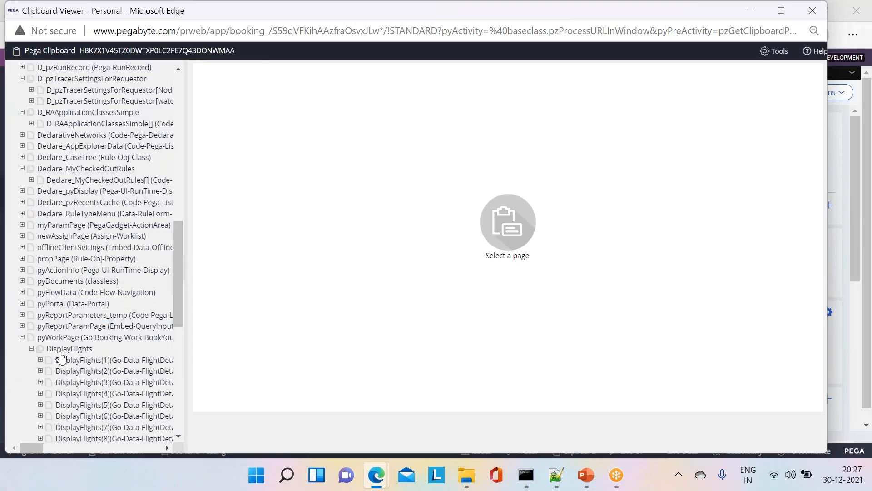
Widen the clipboard's page tree, look through the DisplayFlights entries and the other pyWorkPage pages, and close the clipboard.
drag(185, 349, 318, 345)
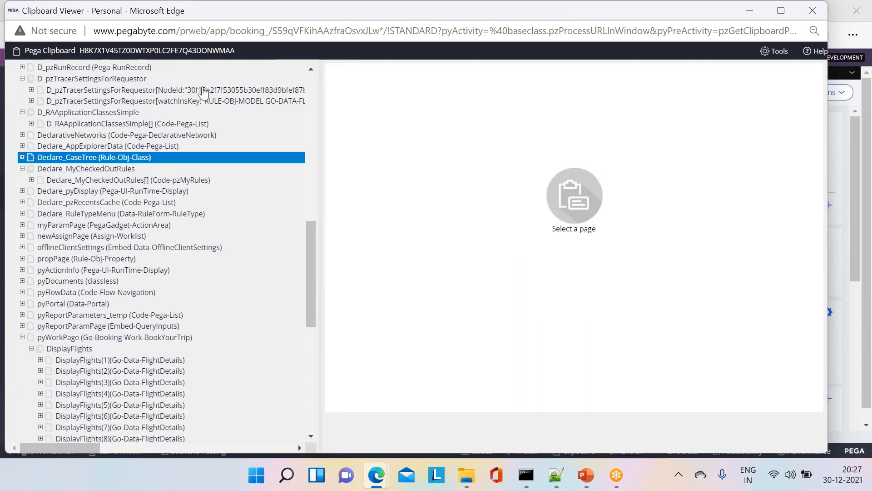
drag(211, 7, 201, 27)
drag(193, 66, 189, 89)
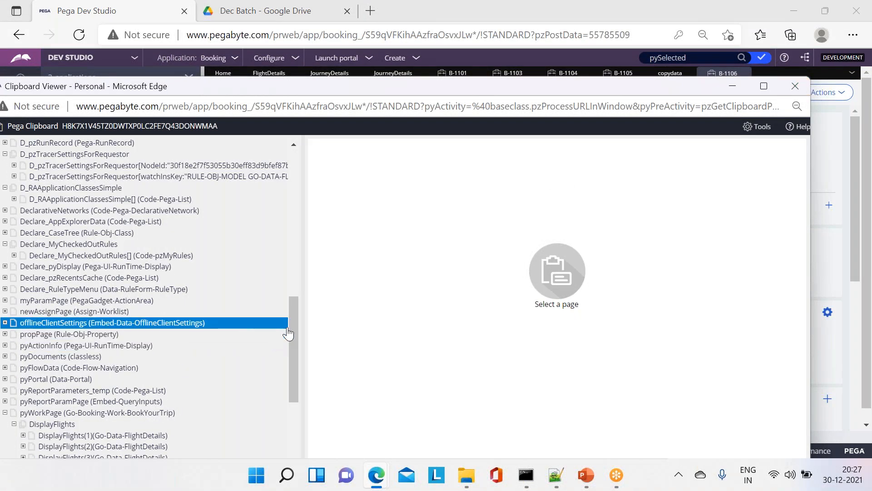
drag(293, 326, 288, 407)
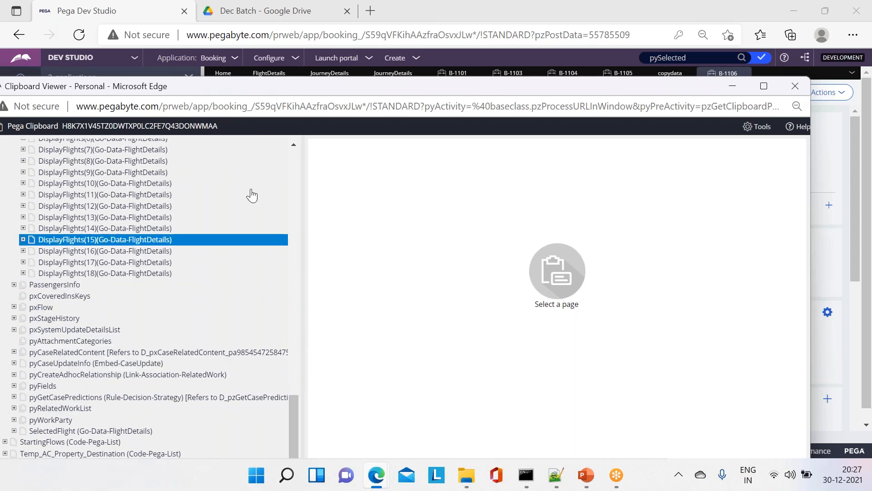
click(795, 86)
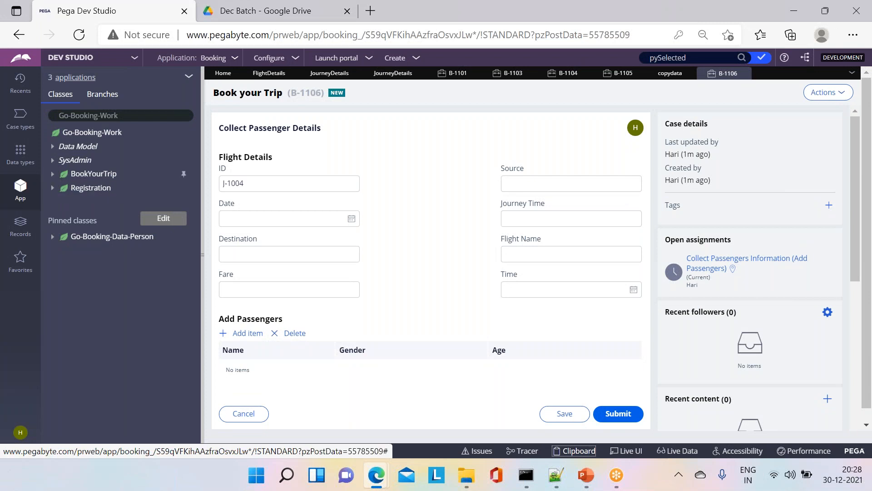
Open the CopySelectedFlight data transform of the BookYourTrip class.
click(52, 173)
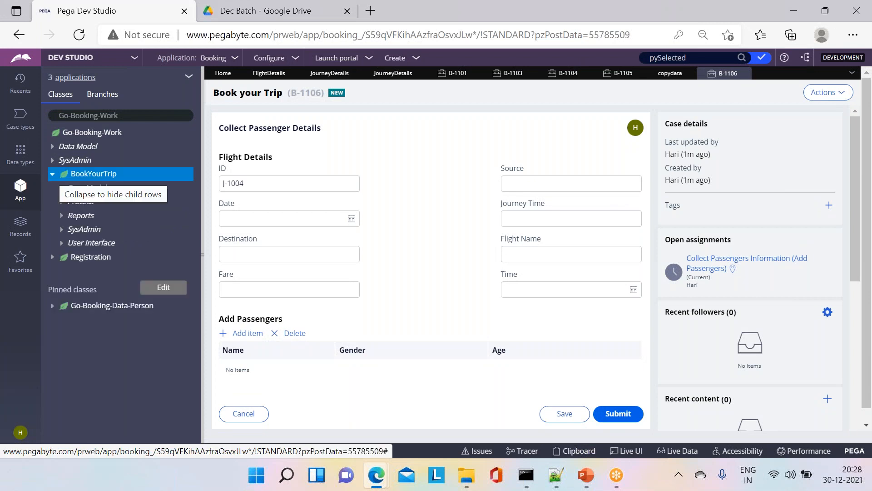
right_click(93, 180)
mouse_move(90, 189)
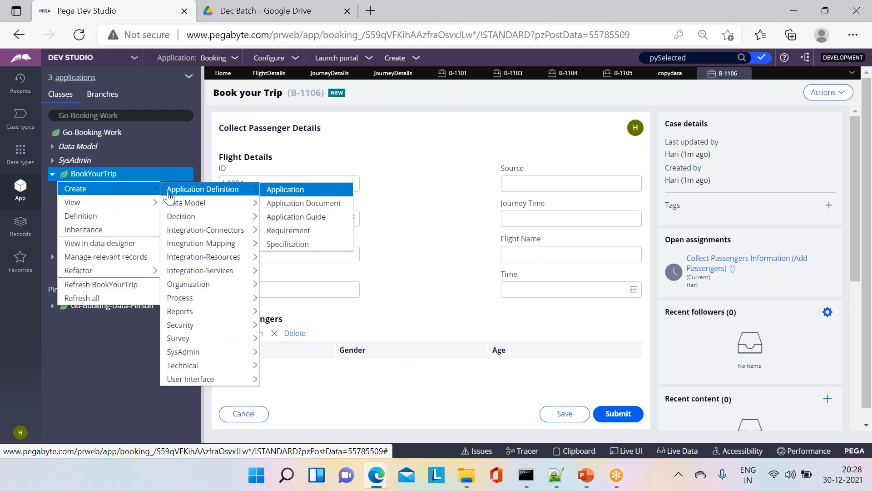
mouse_move(181, 211)
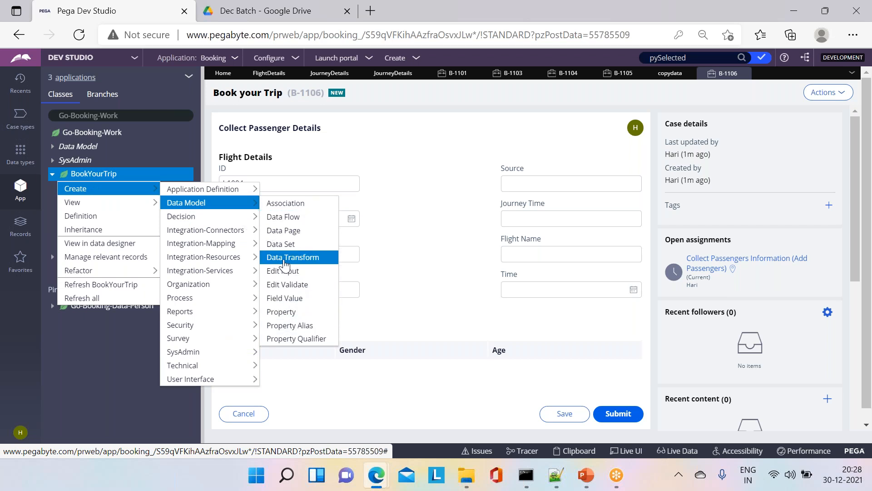
click(123, 334)
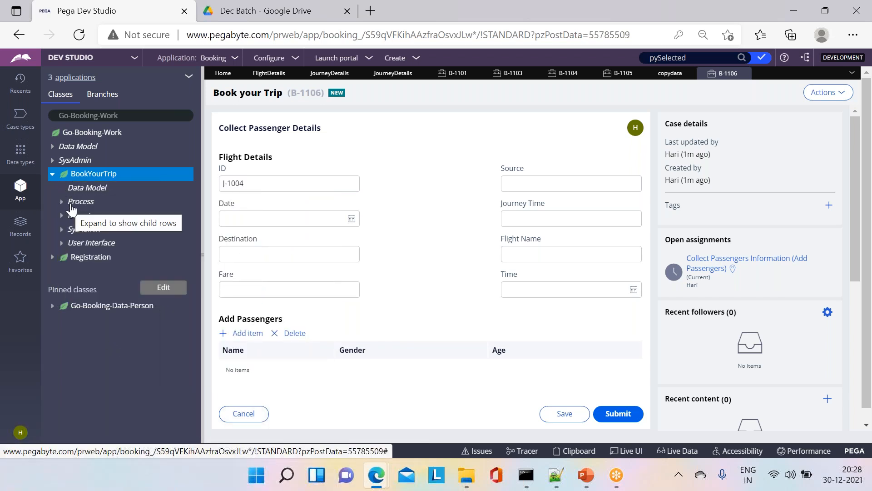
click(62, 188)
click(71, 215)
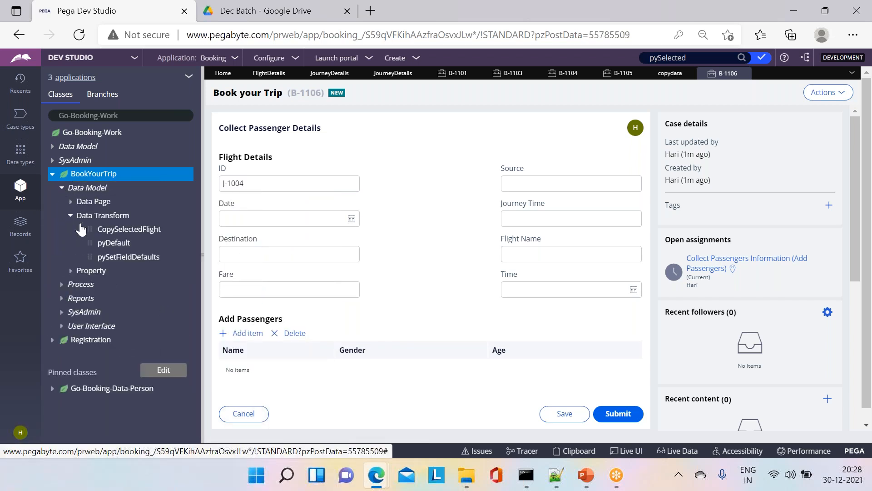
click(131, 229)
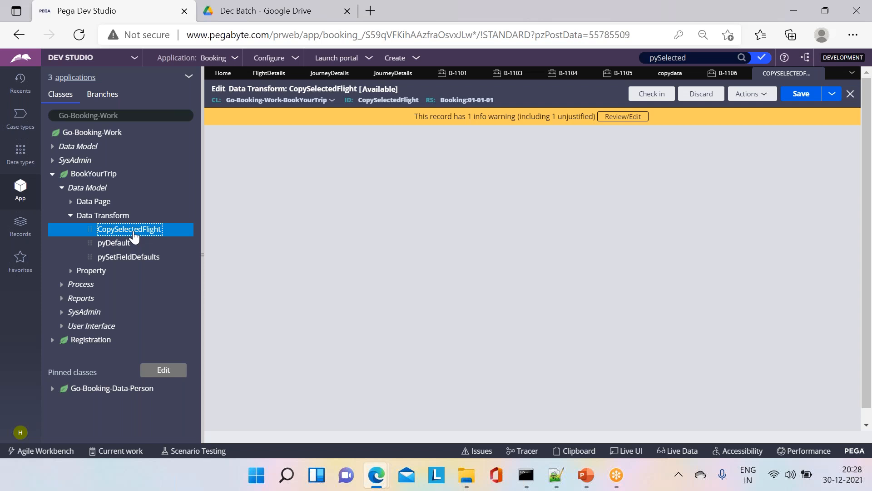
Delete the For Each Page In .DisplayFlights row and its three child rows from the CopySelectedFlight data transform.
click(840, 185)
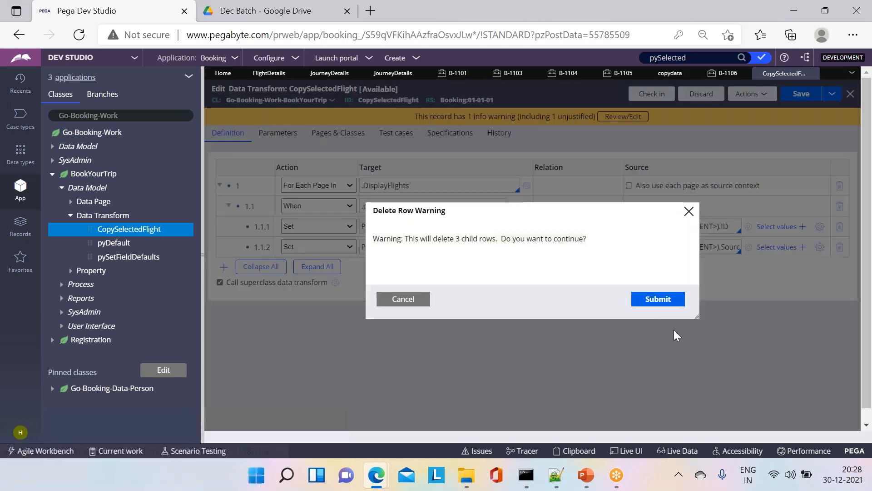
click(411, 300)
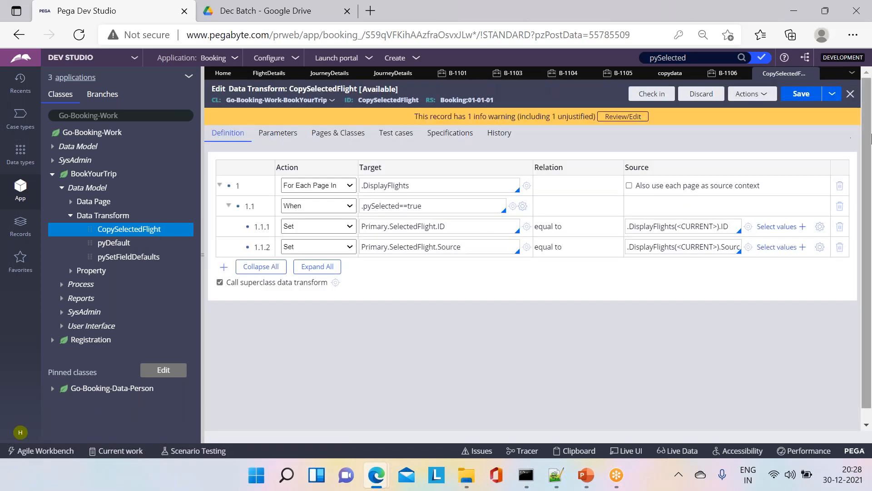
click(840, 186)
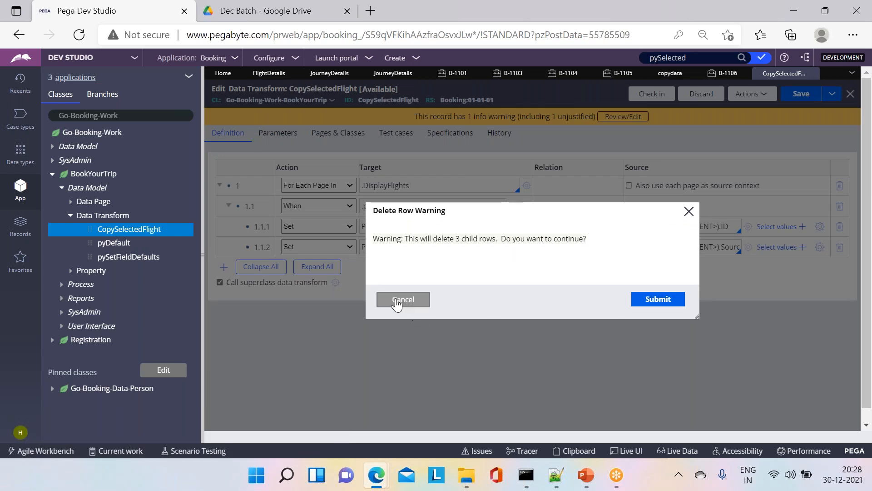
click(659, 299)
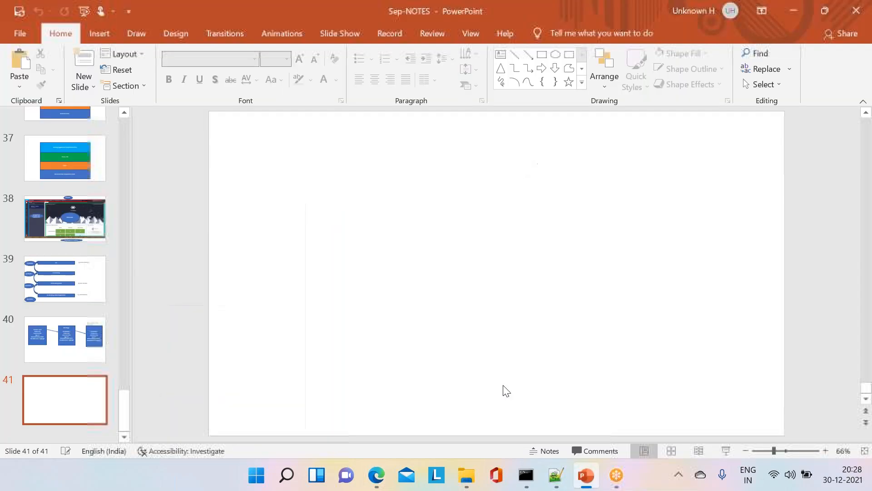
Switch to the Sep-NOTES presentation in PowerPoint and choose the Rectangle shape for blank slide 41.
click(586, 476)
click(541, 55)
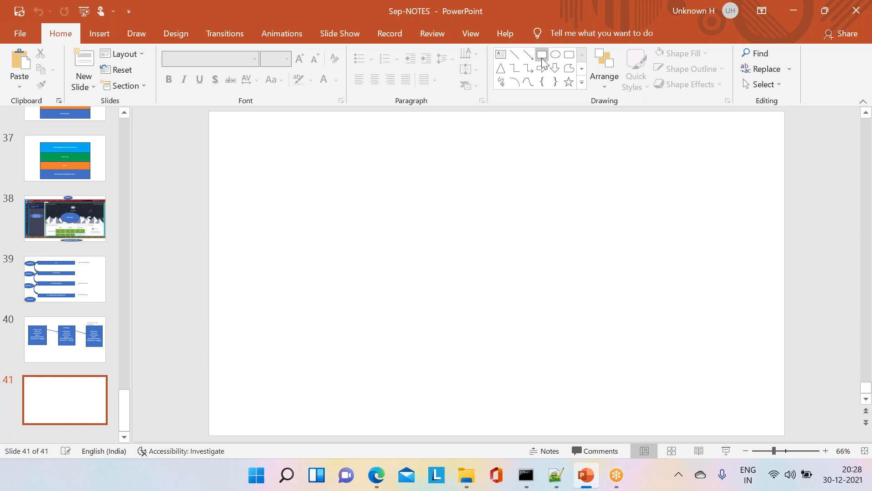